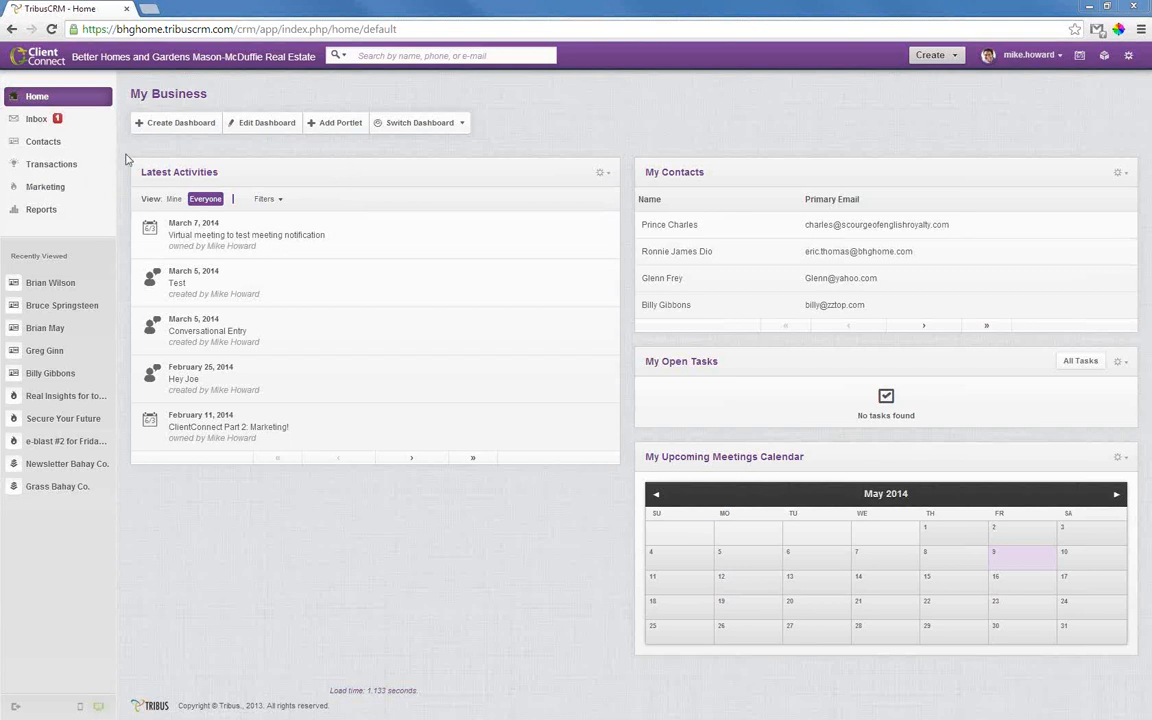
Step: Go from the home dashboard to the Reports page listing the existing Contacts reports
left_click(42, 212)
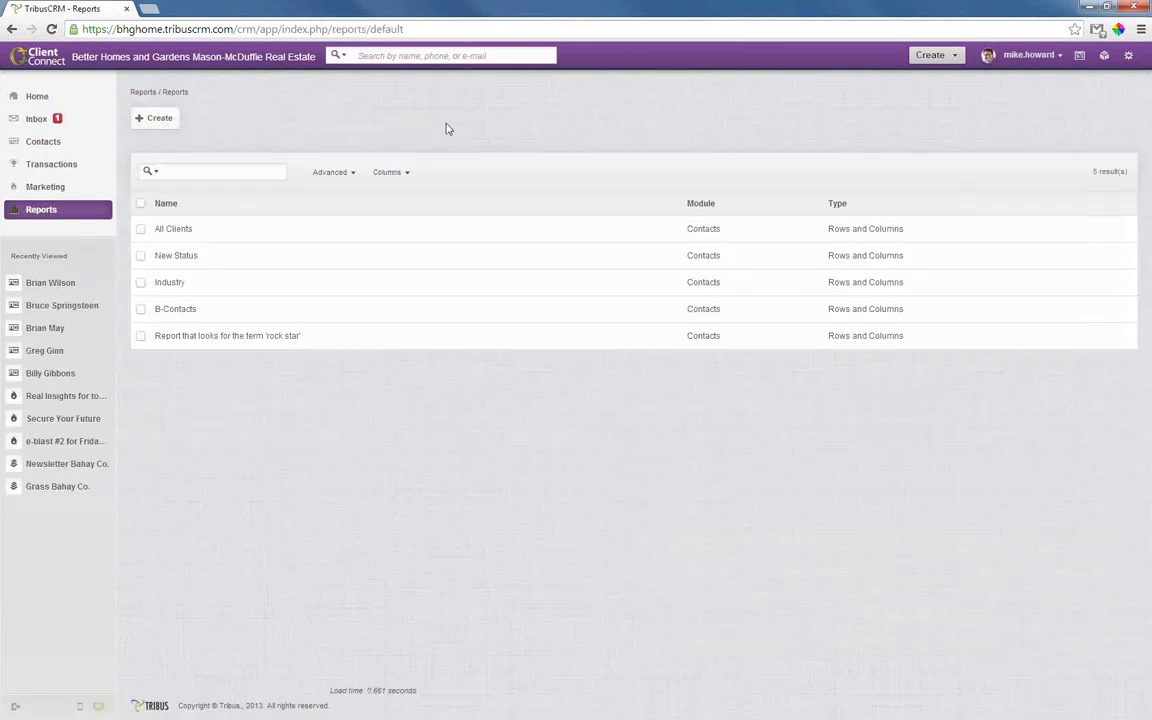
Step: Create a new Rows and Columns Report to reach its Select Module step
left_click(156, 120)
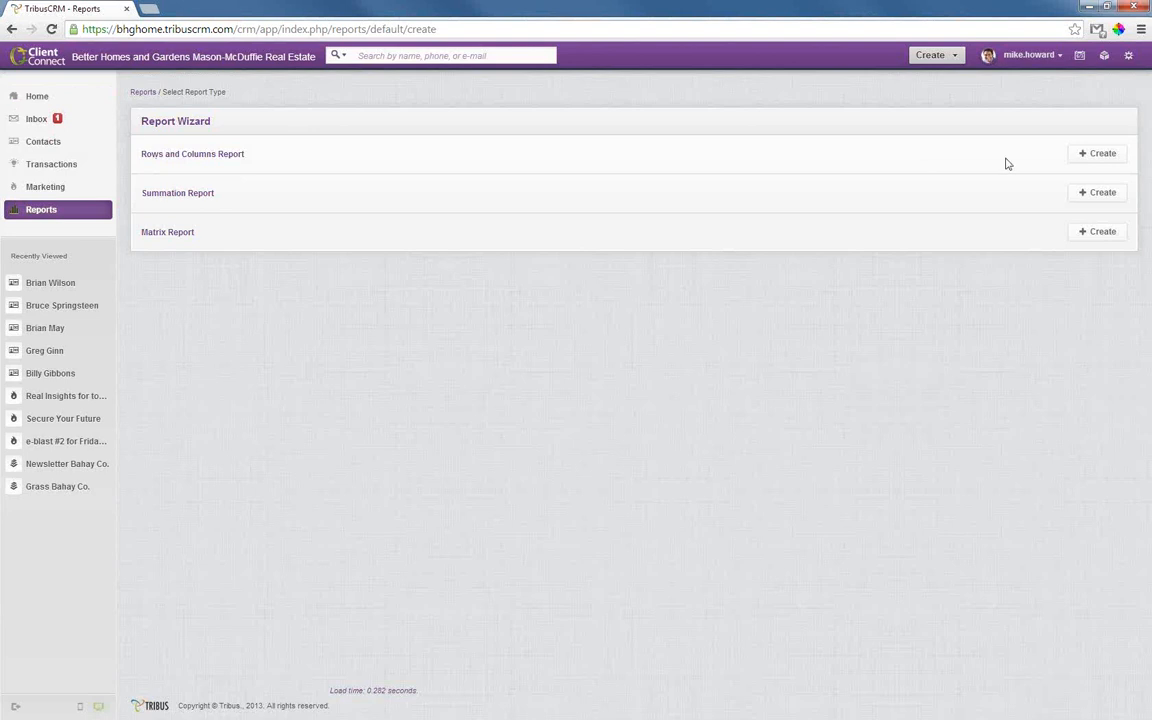
left_click(1099, 157)
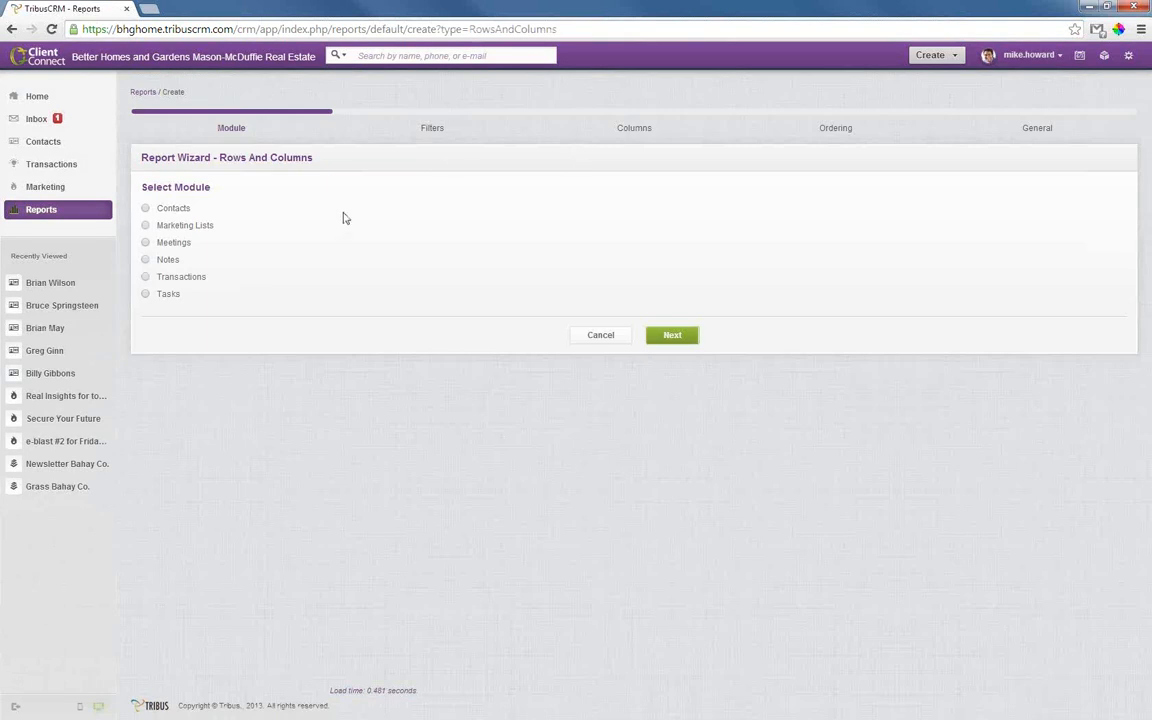
Step: Pick Contacts as the report's module and advance to the Filters step
left_click(146, 210)
left_click(672, 337)
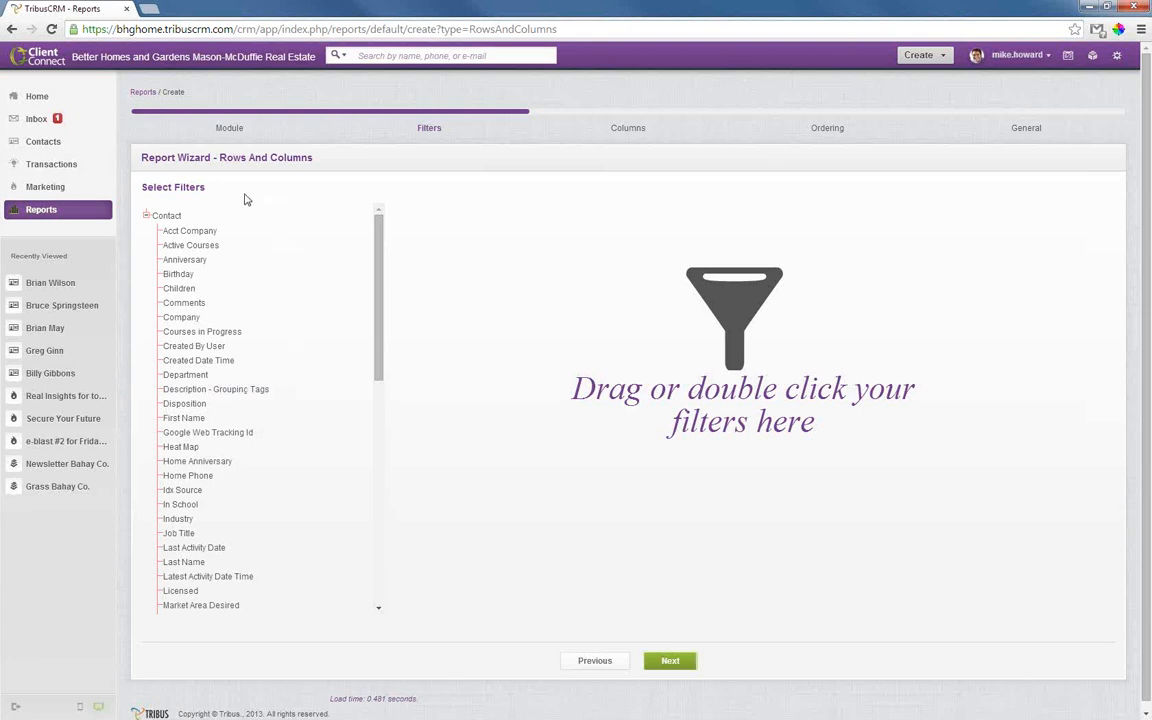
Step: Open a contact and highlight the open home entry in its Description - Grouping Tags, then go back to the Contacts list
left_click(46, 145)
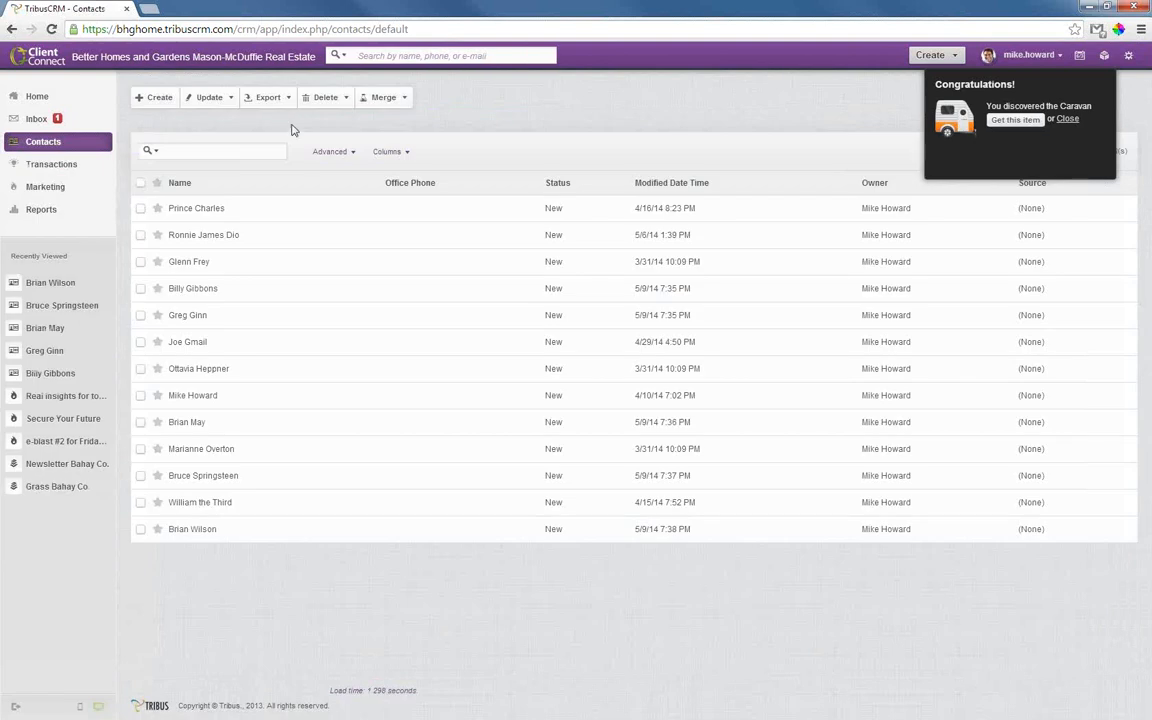
left_click(201, 291)
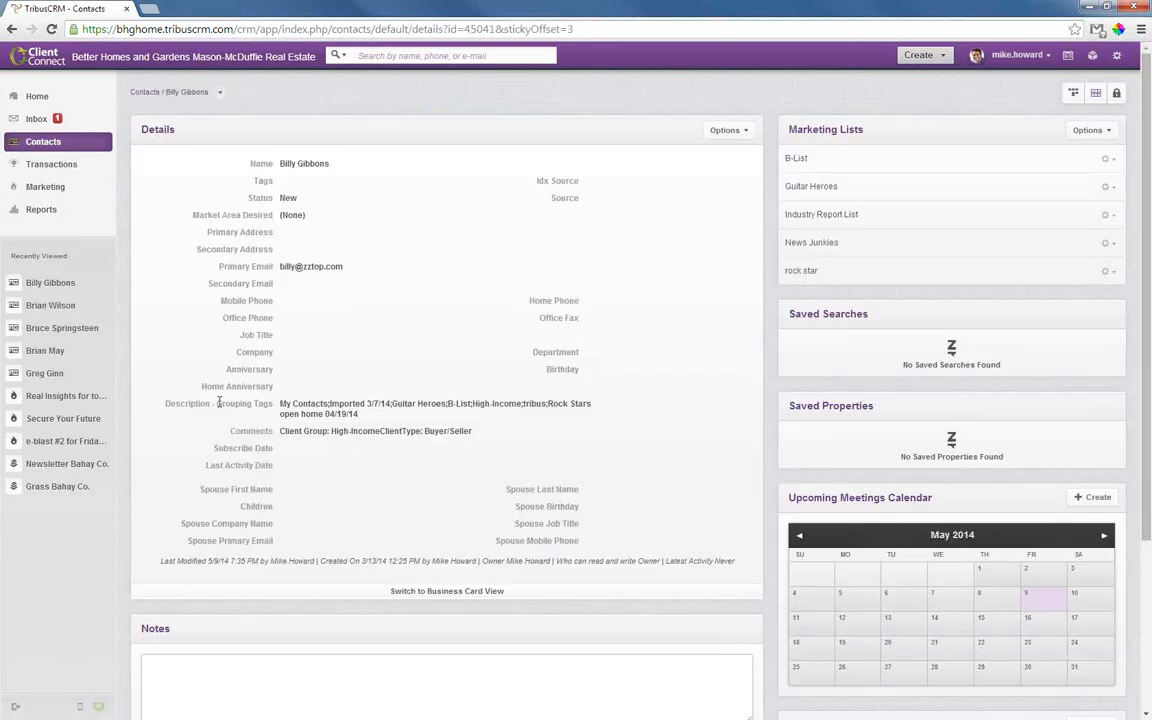
left_click_drag(166, 406, 274, 405)
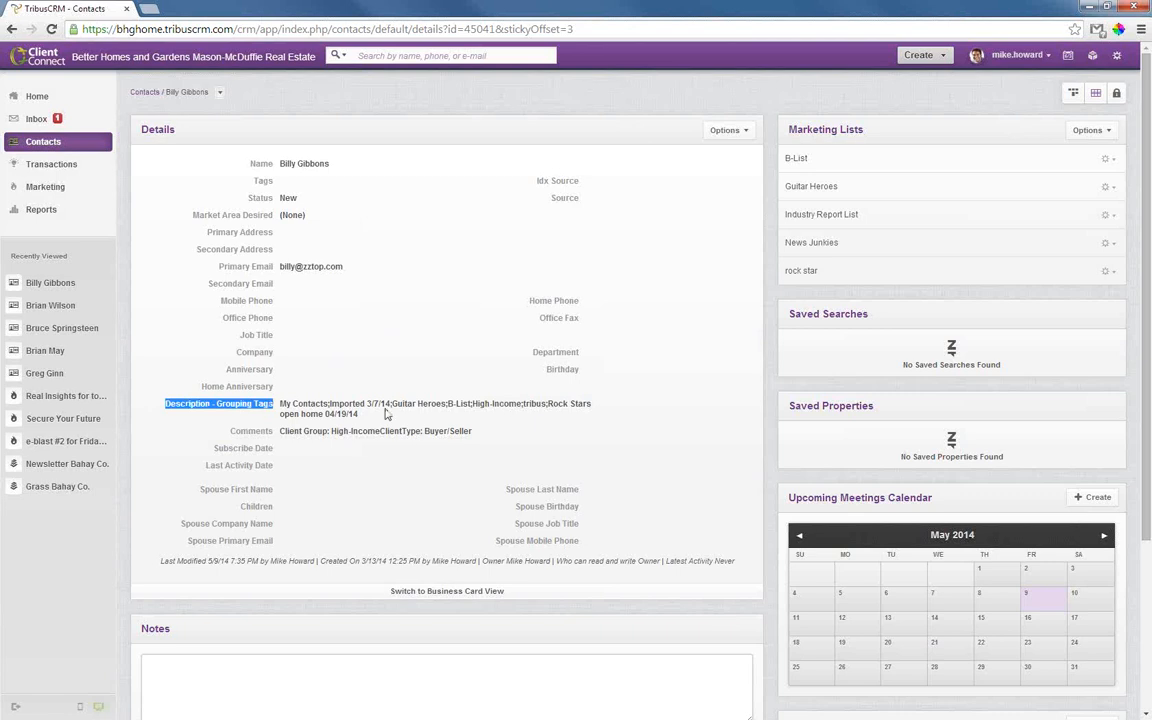
left_click_drag(280, 414, 360, 414)
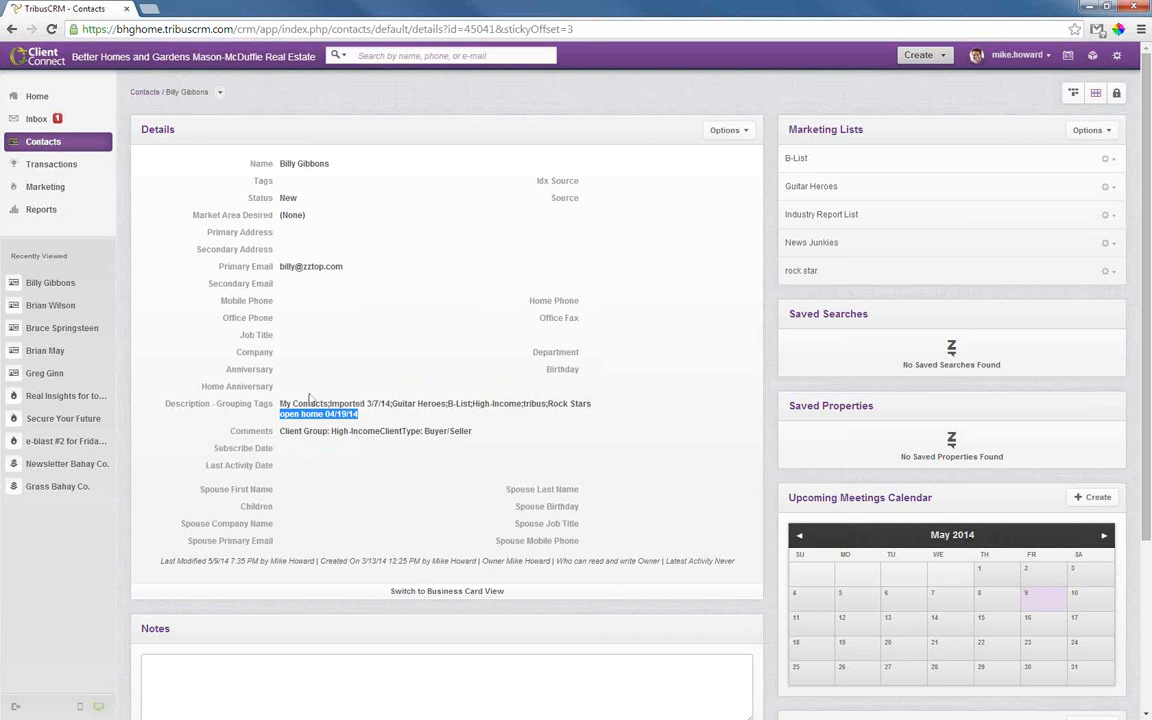
left_click(151, 94)
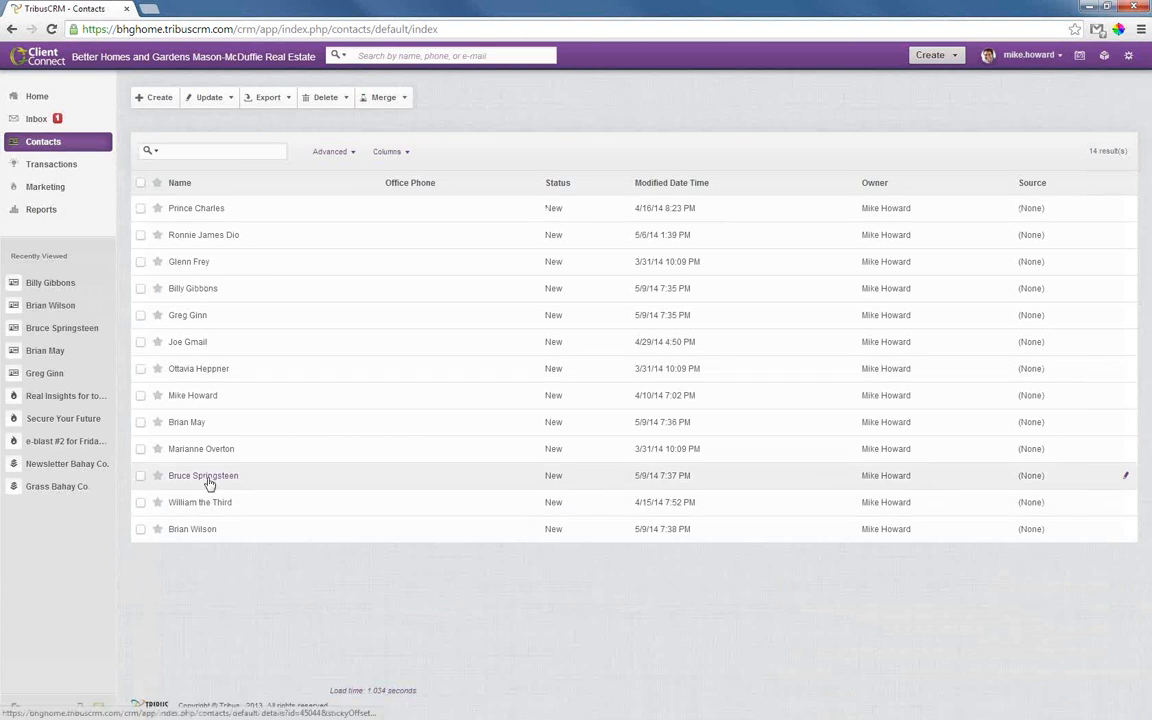
Step: Open another contact and highlight 'open home' in its Description - Grouping Tags field
left_click(193, 424)
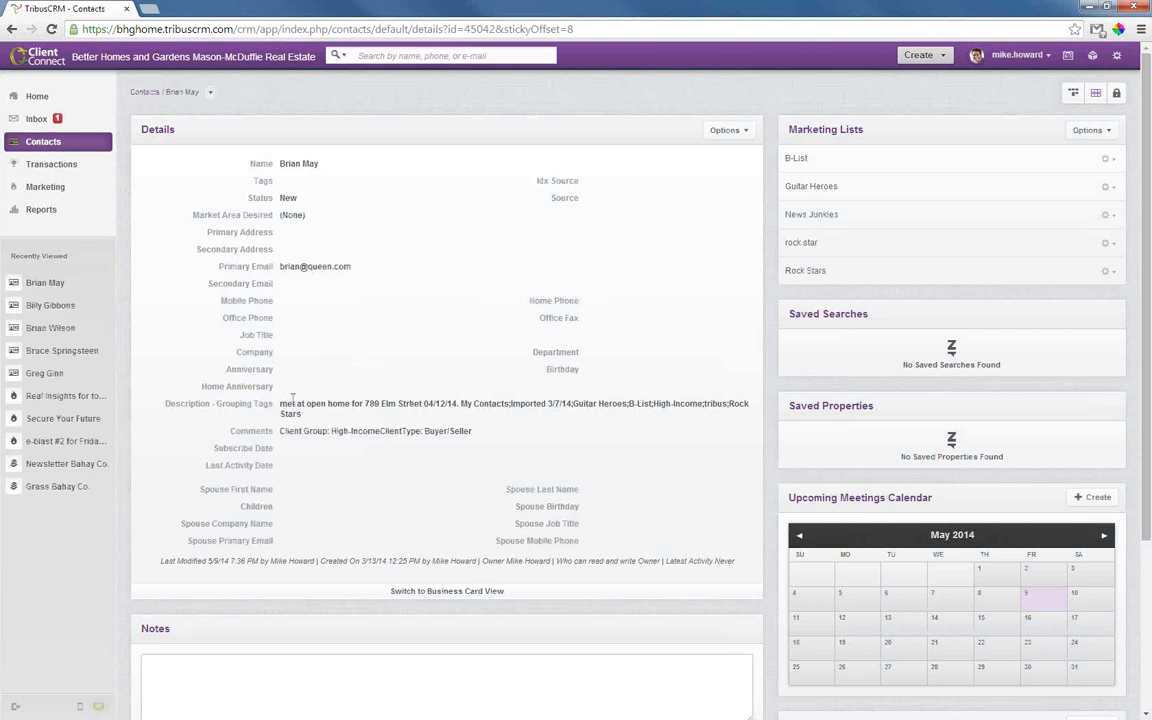
left_click_drag(306, 403, 349, 401)
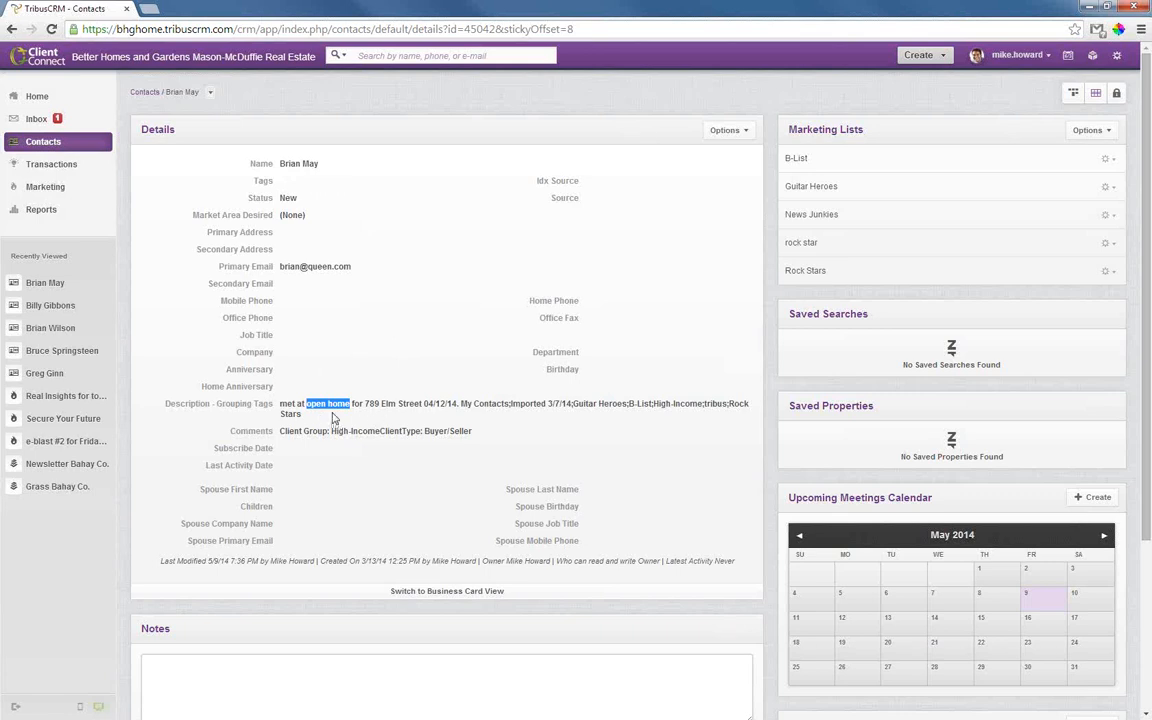
Step: Create another Rows and Columns Report with Contacts as the module, reaching the Filters step
left_click(42, 210)
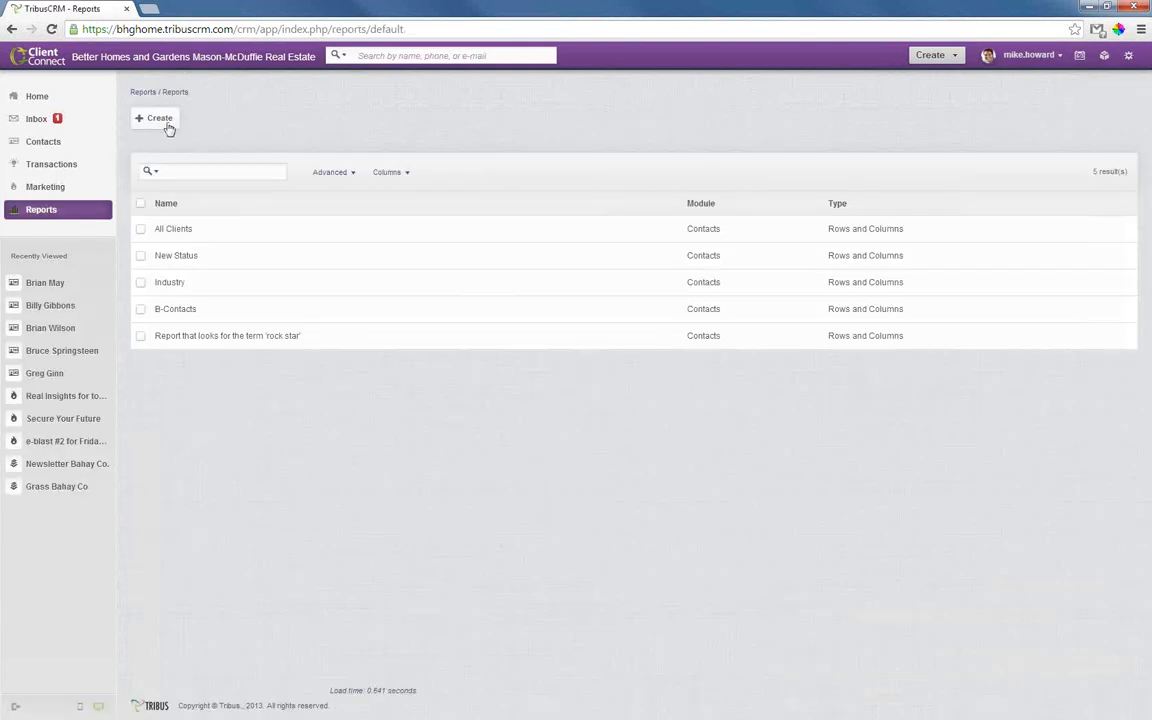
left_click(163, 119)
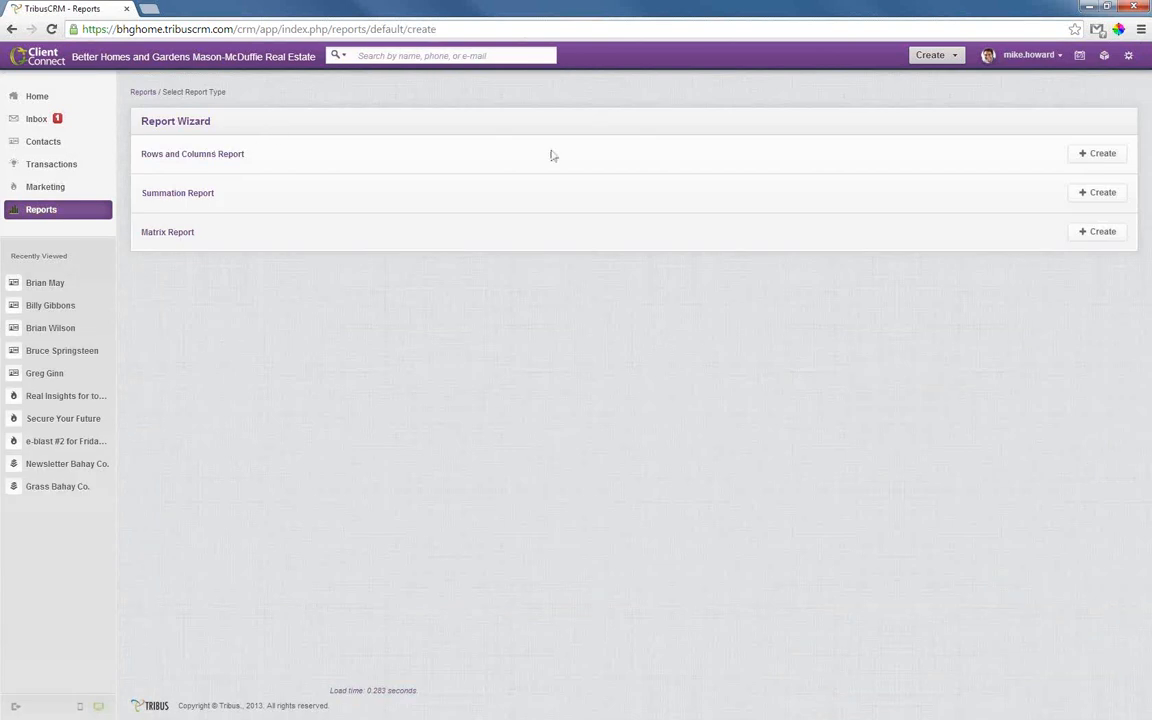
left_click(1101, 160)
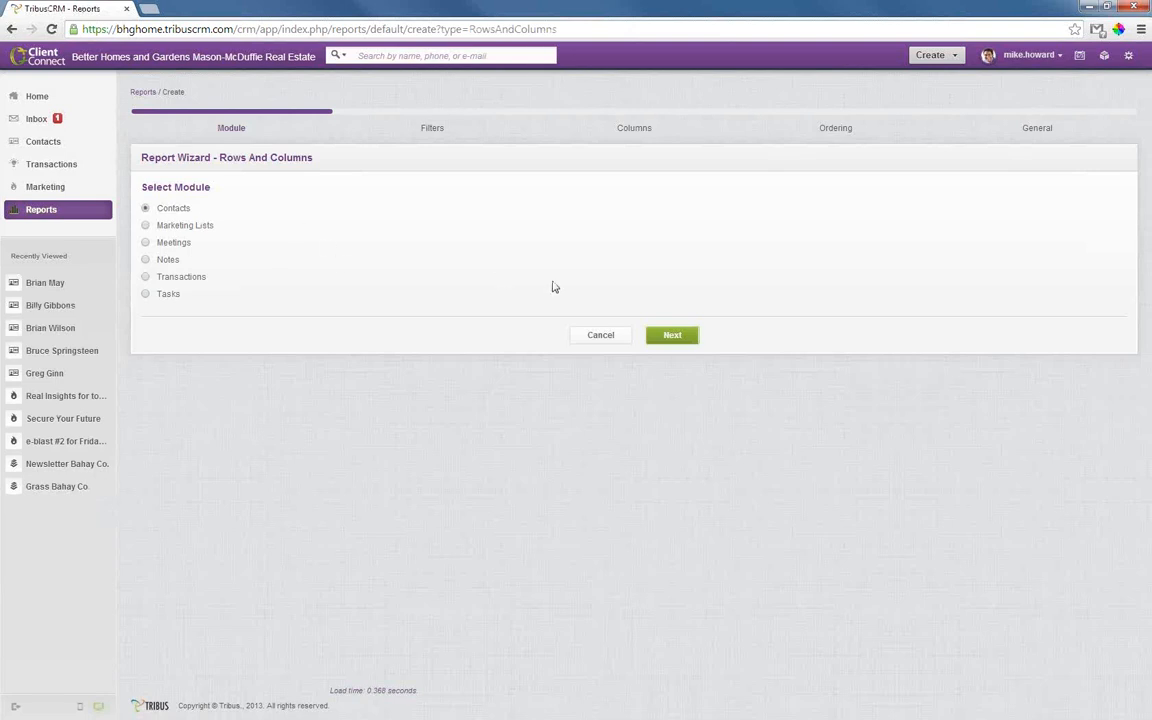
left_click(673, 337)
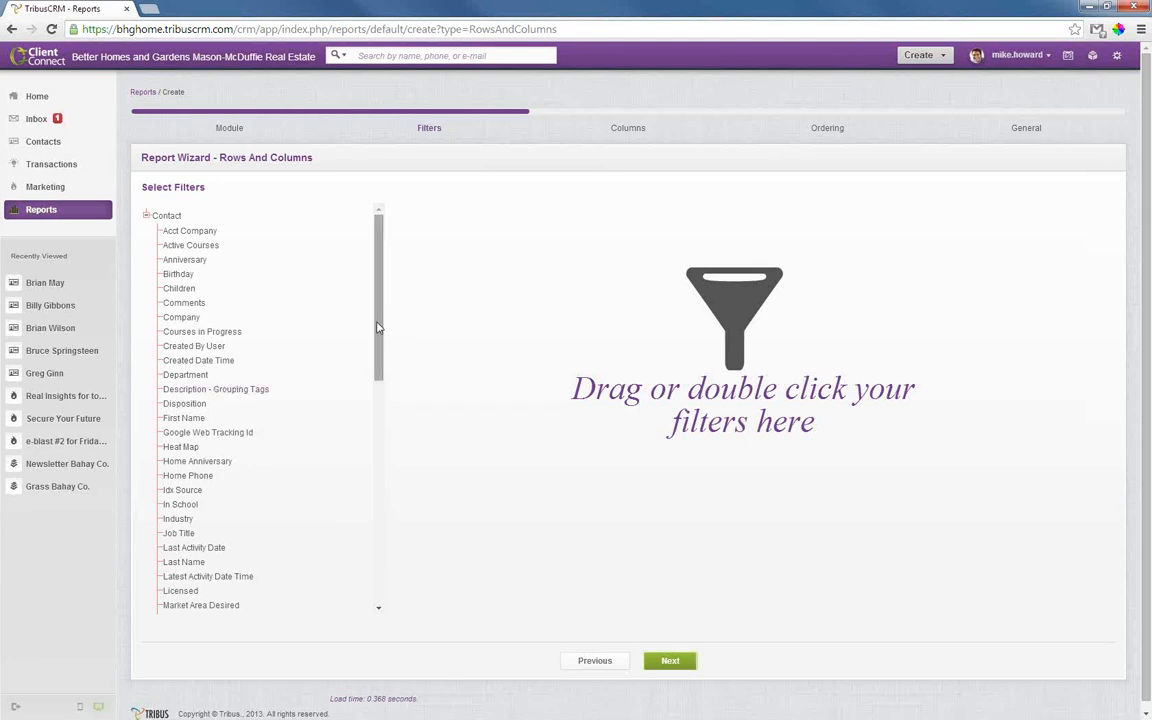
Step: Add a Description - Grouping Tags filter, which defaults to Equals with a blank value
left_click_drag(378, 327, 398, 584)
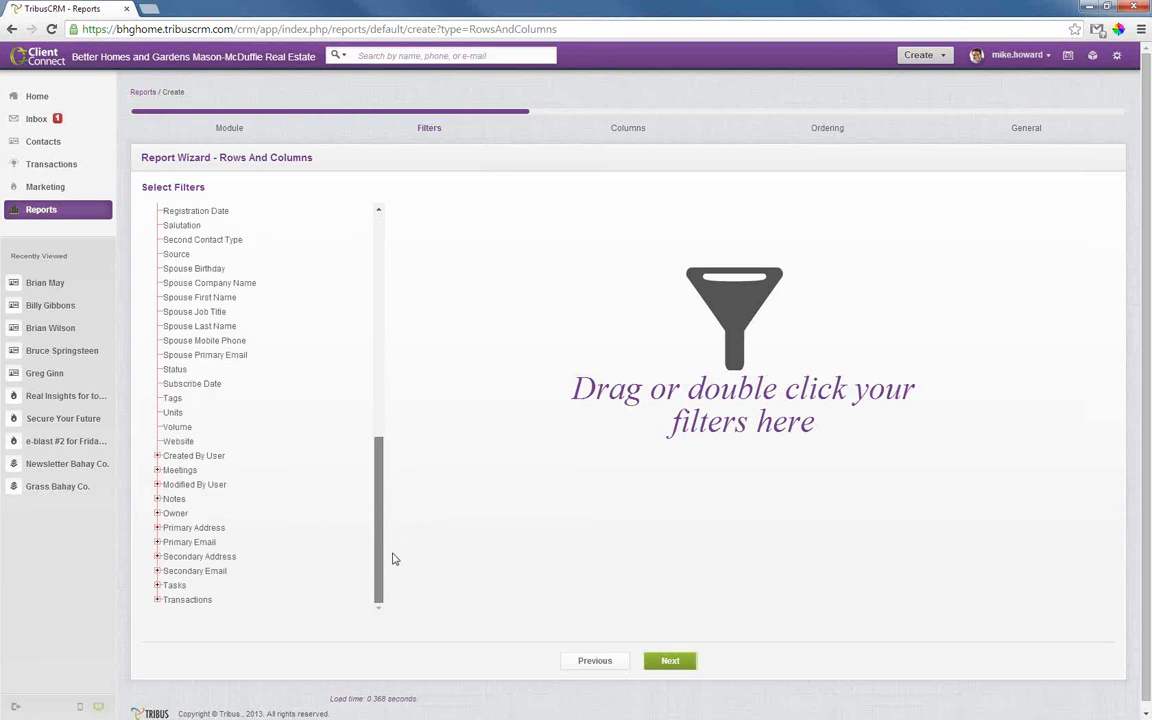
left_click_drag(381, 465, 379, 251)
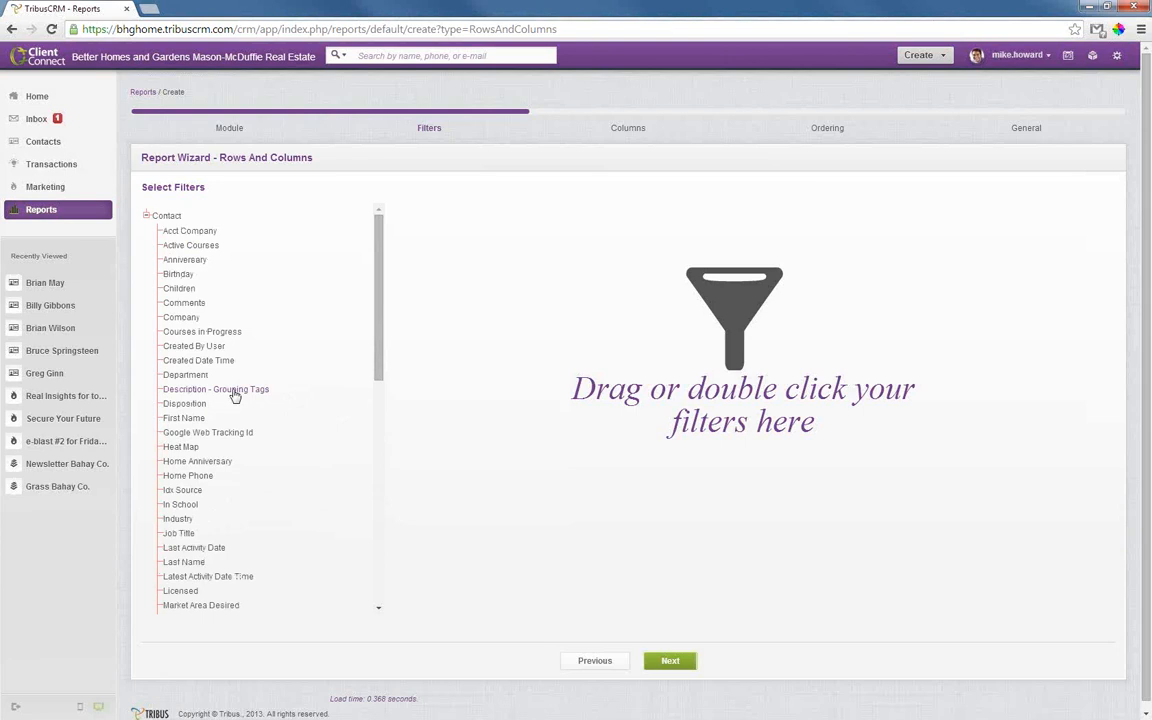
left_click_drag(229, 388, 657, 268)
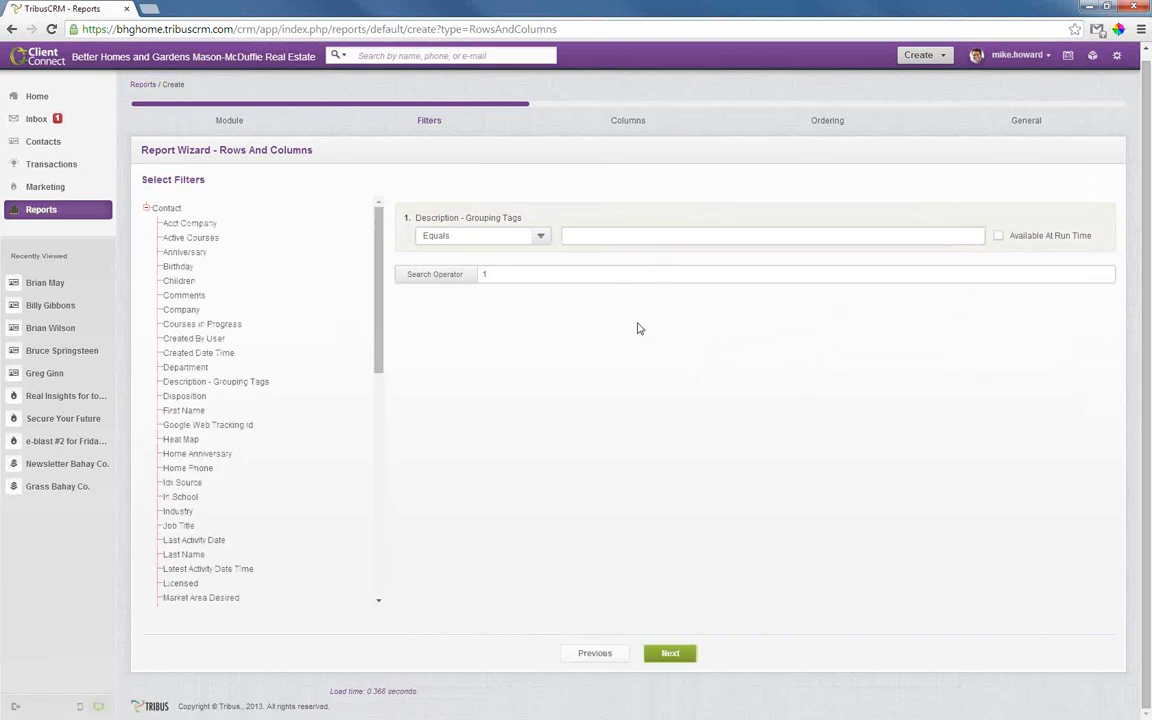
Step: Set the grouping tags filter to Contains 'open home', make it Available At Run Time, and continue
left_click(632, 234)
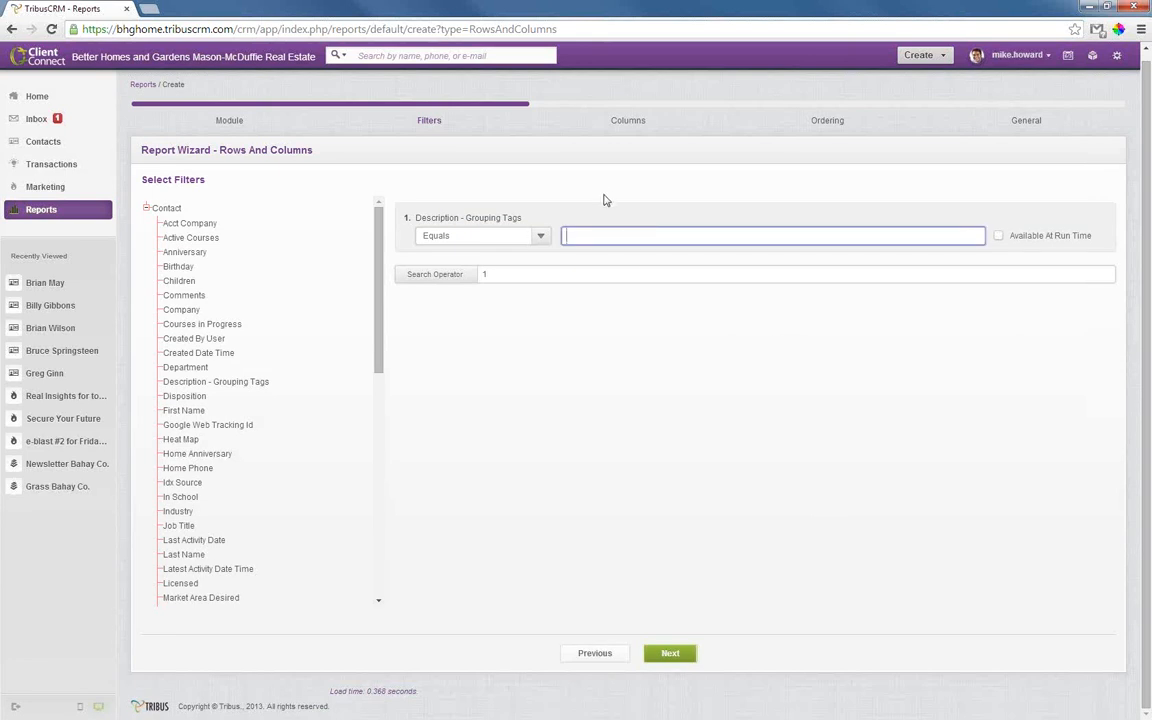
type("open-home")
left_click(543, 238)
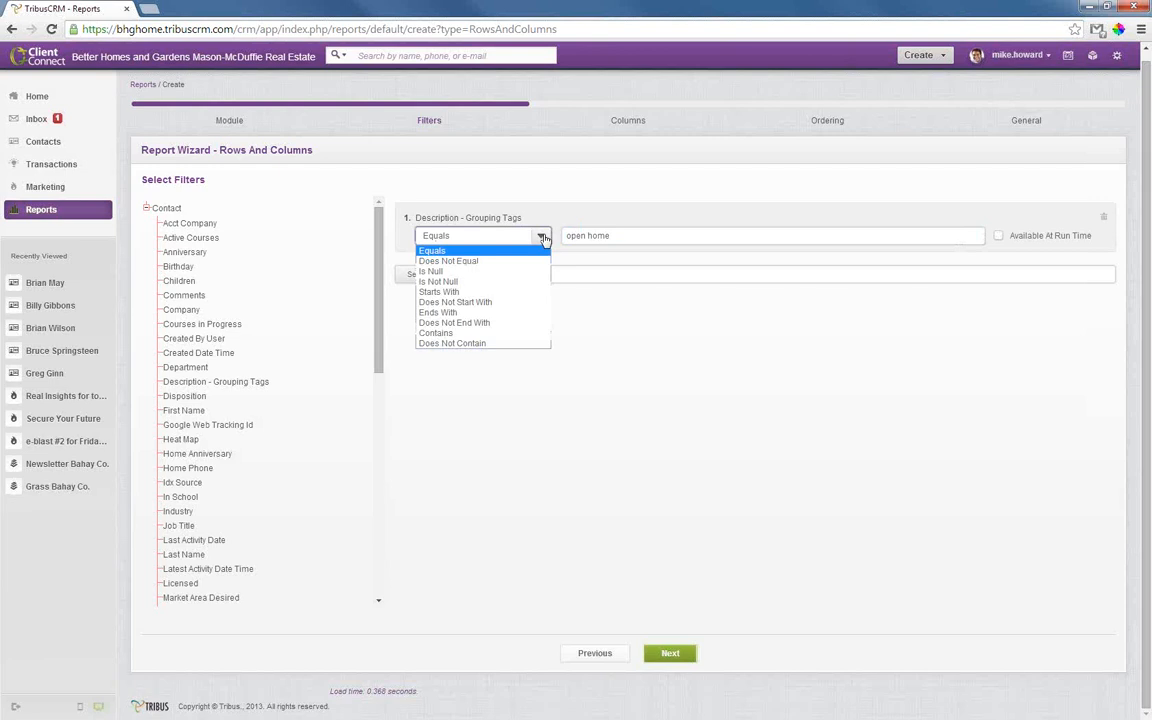
left_click(443, 334)
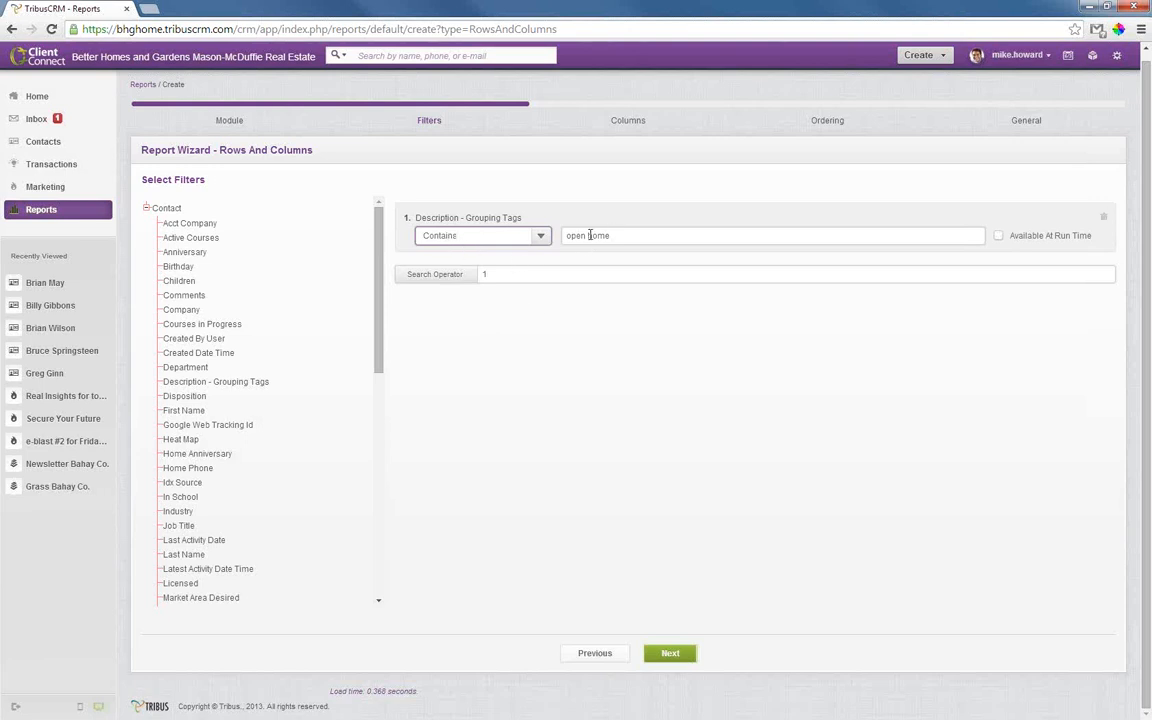
left_click(999, 237)
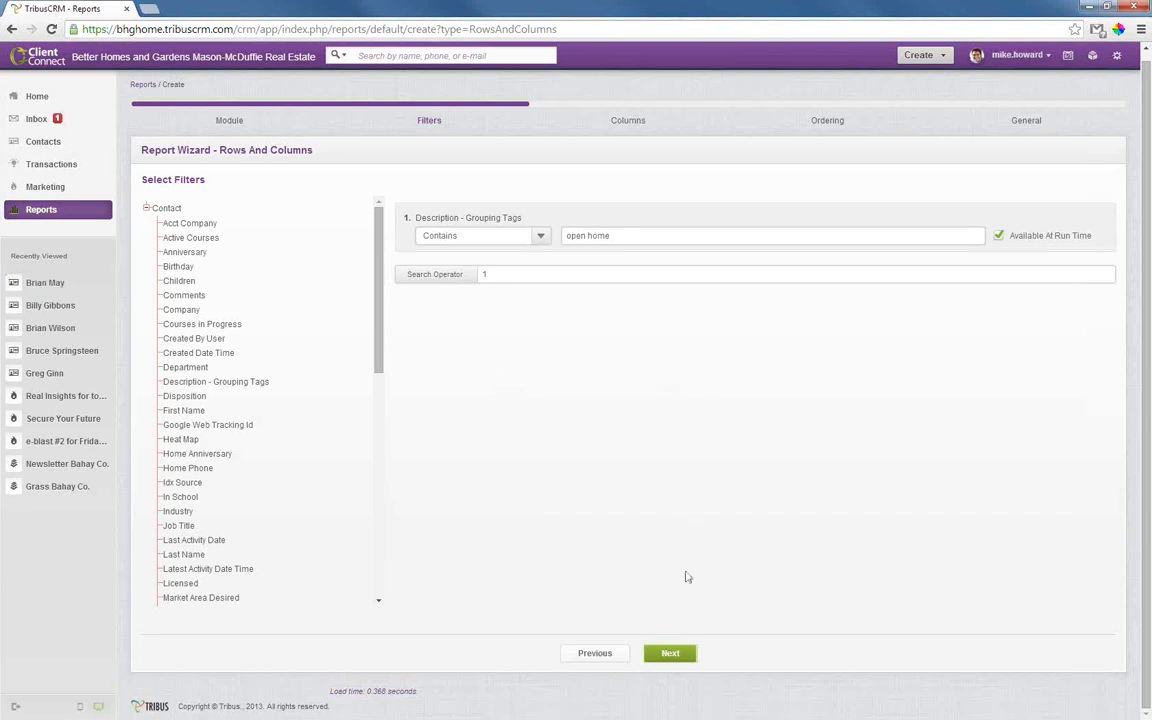
left_click(672, 654)
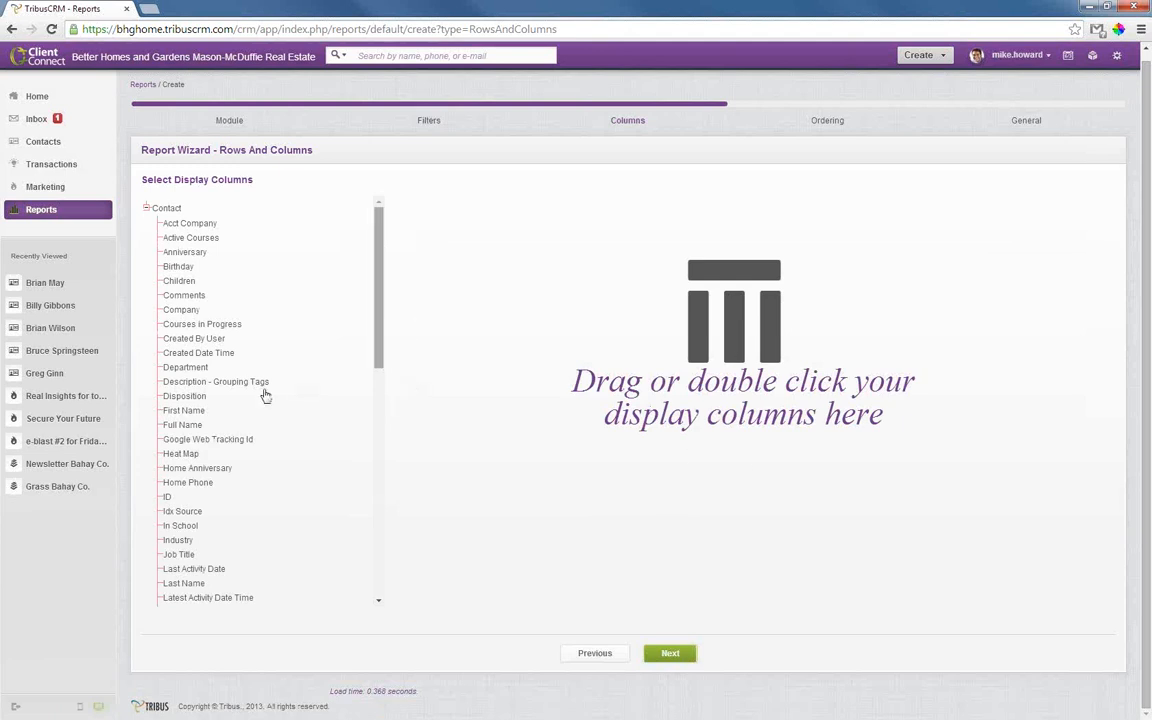
Step: Add First Name, Last Name and Description - Grouping Tags as display columns, then continue
left_click_drag(187, 413, 579, 265)
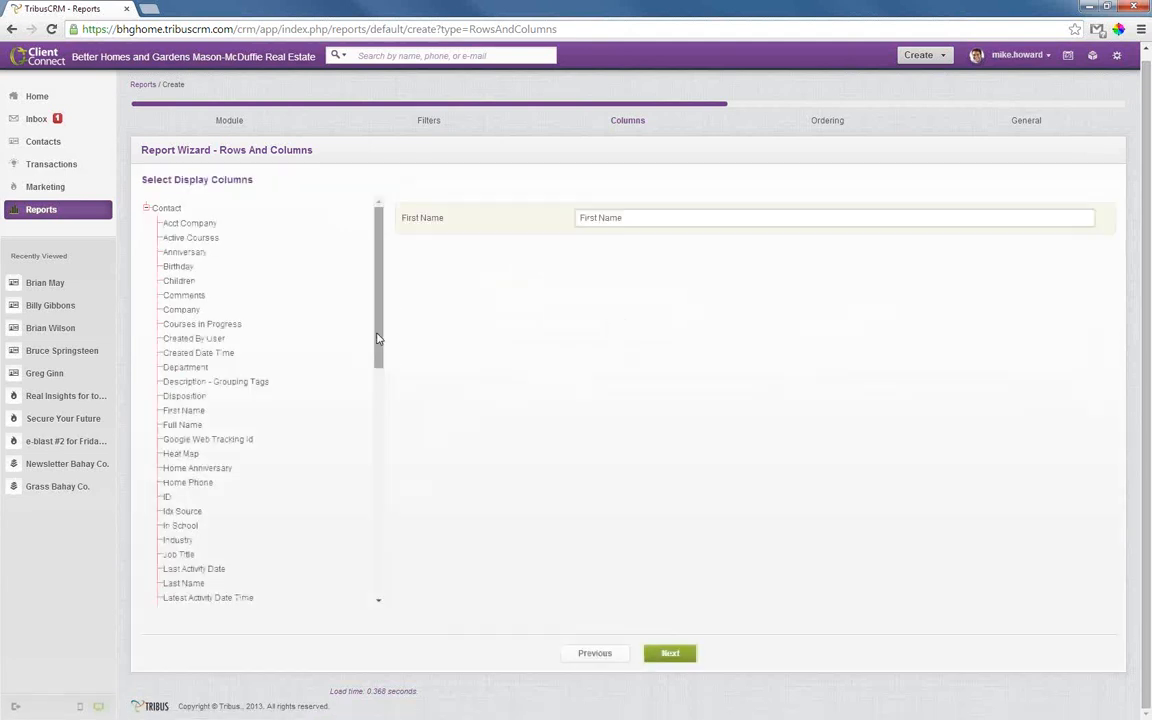
left_click_drag(379, 338, 383, 405)
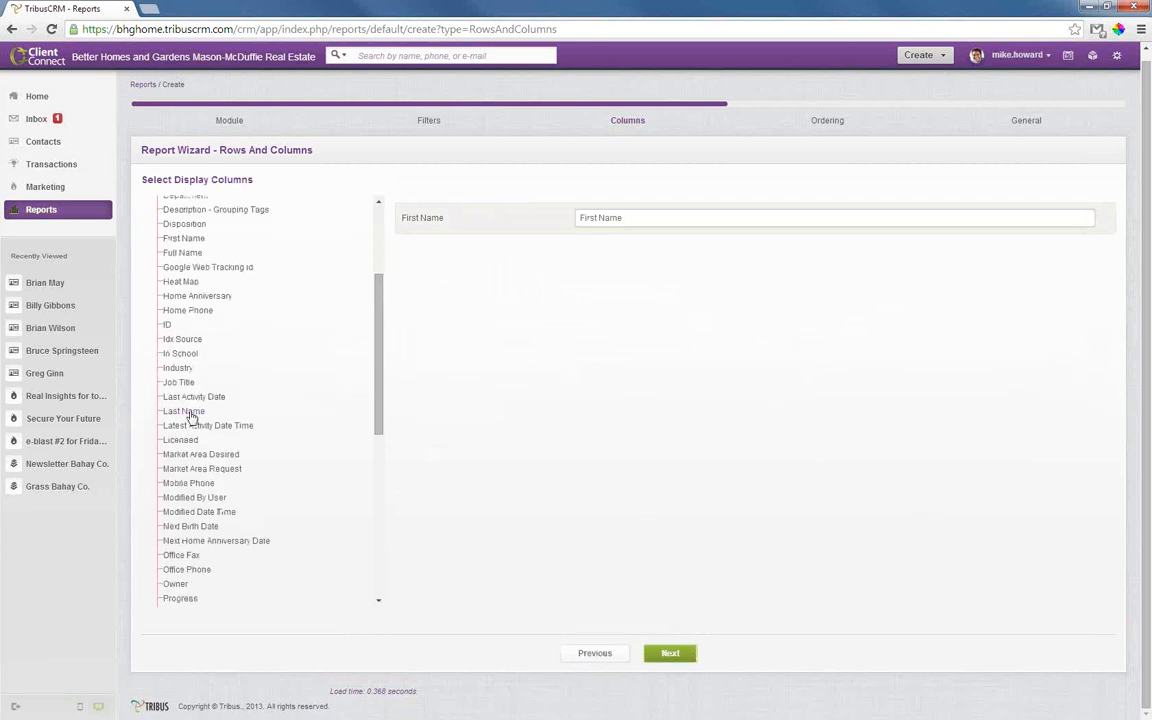
left_click_drag(190, 416, 556, 268)
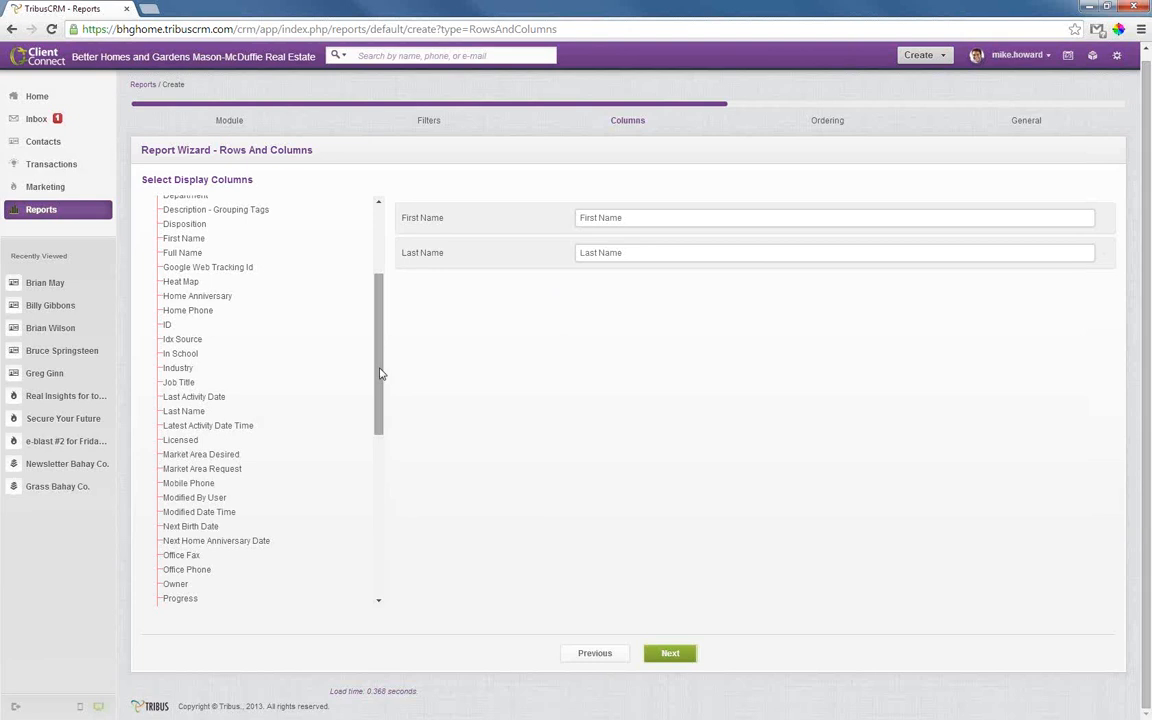
scroll(386, 329, "up", 3)
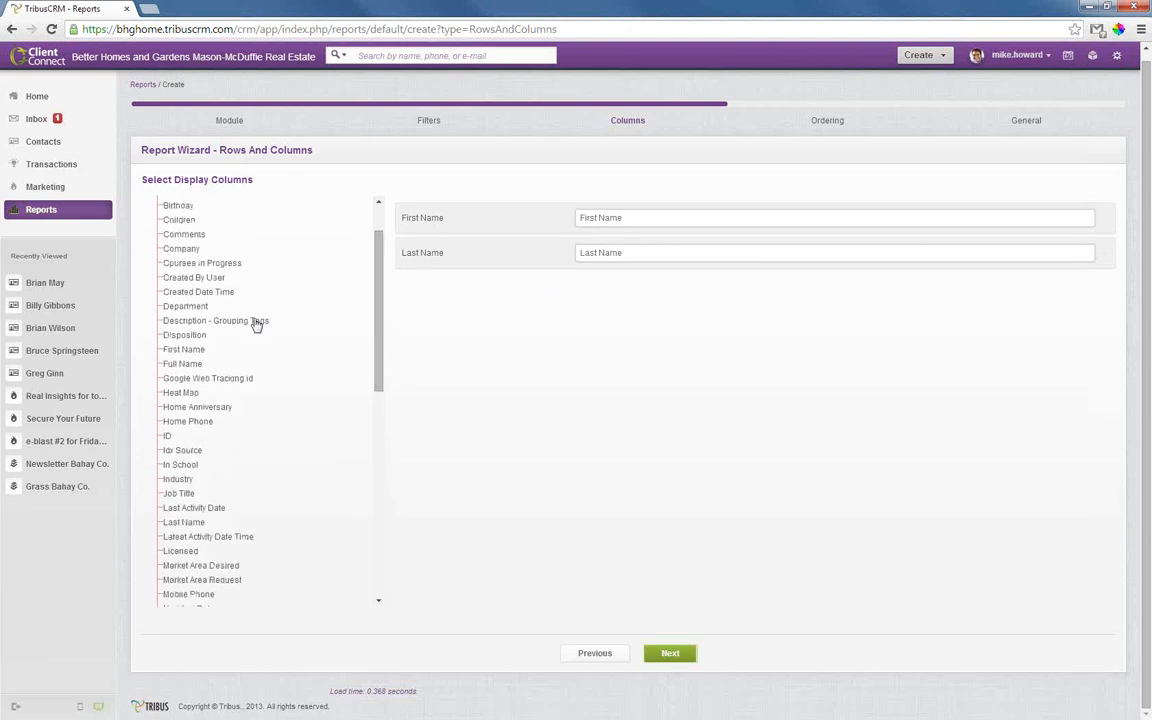
left_click_drag(259, 320, 578, 290)
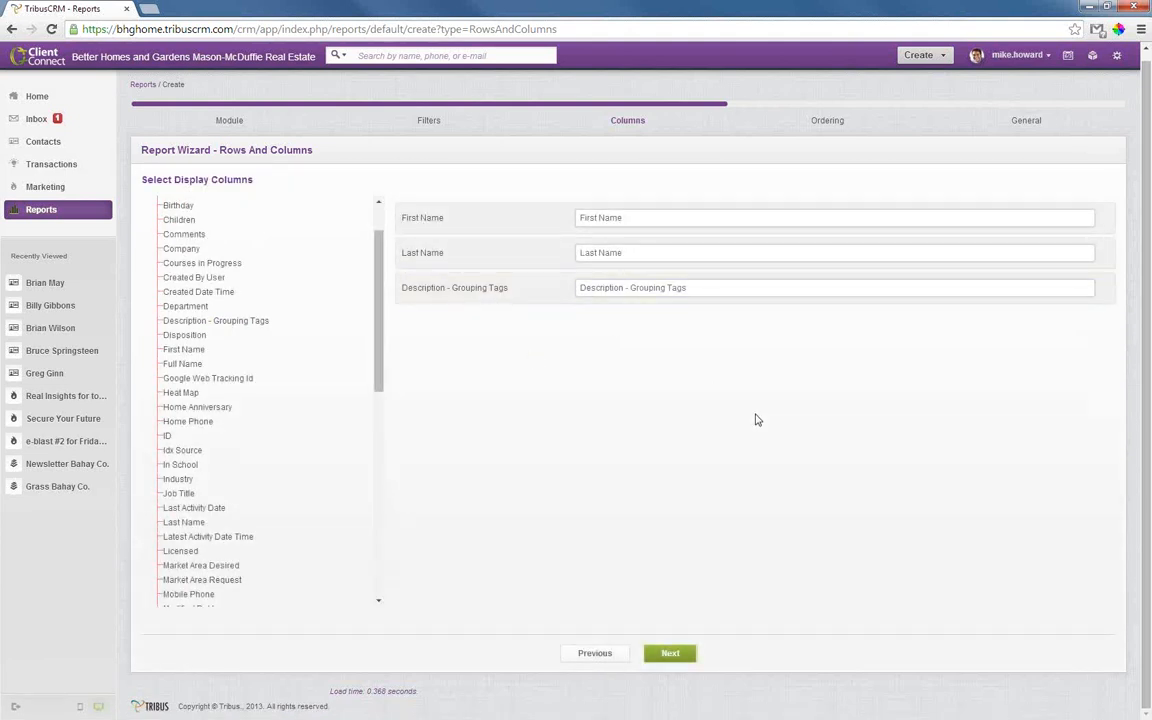
left_click(668, 648)
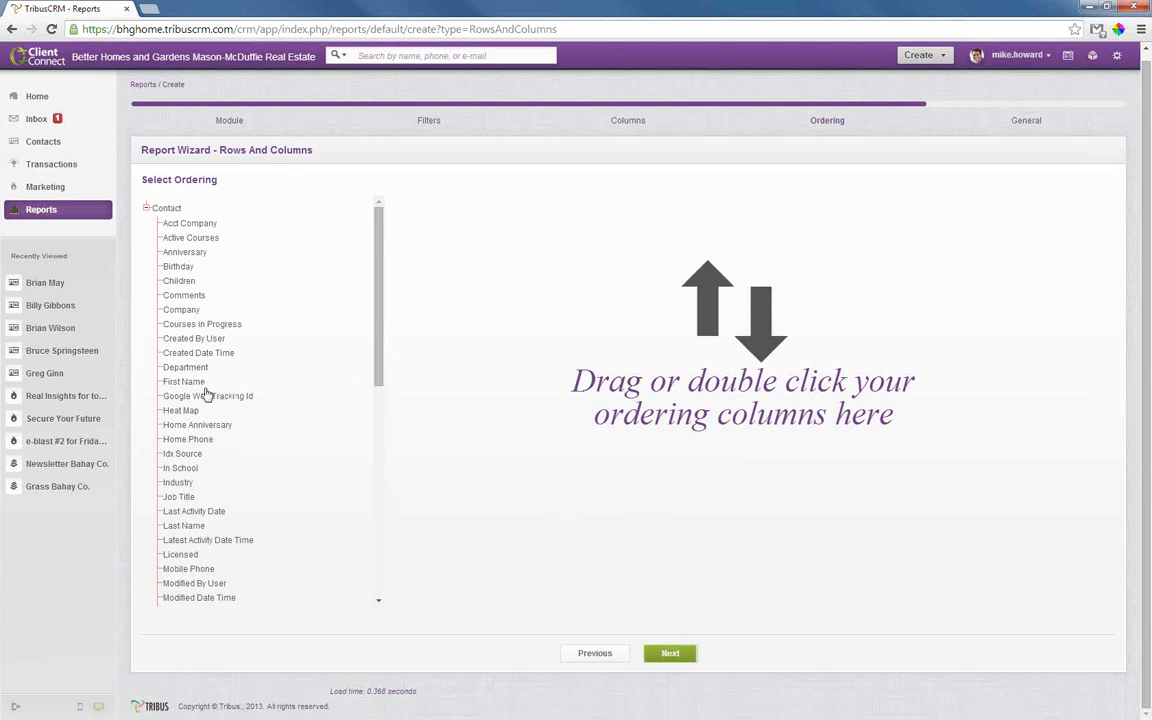
Step: Sort the report by First Name, then Last Name, both Ascending
left_click_drag(196, 388, 550, 268)
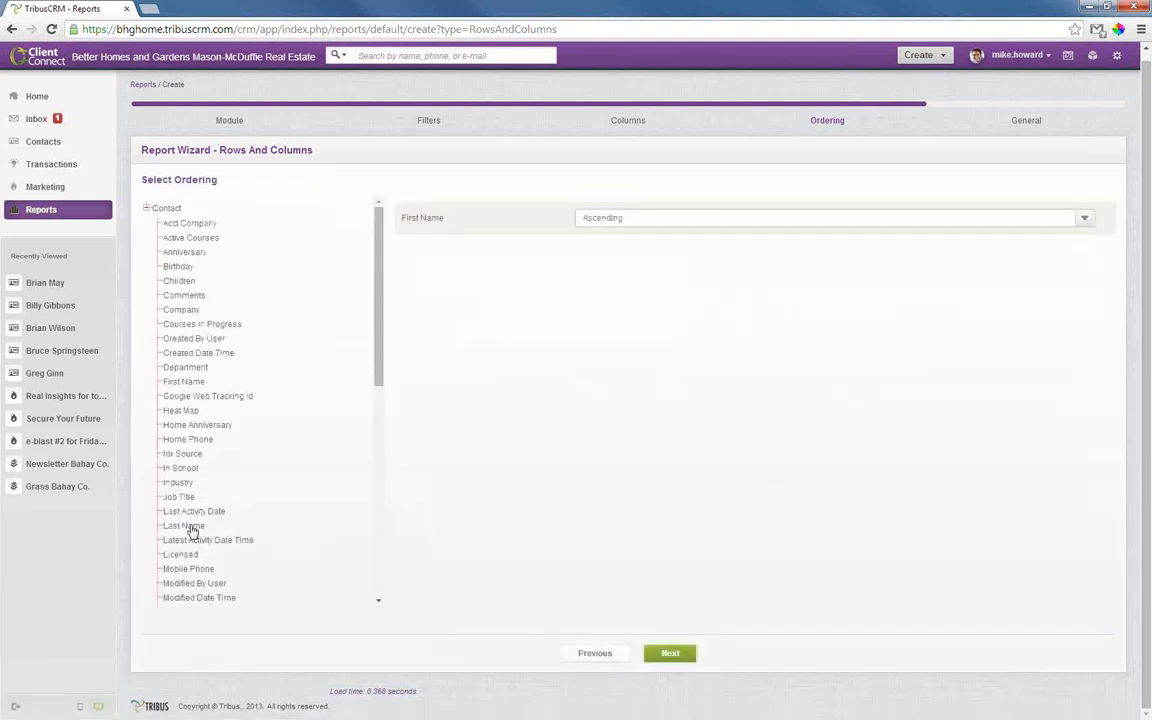
left_click_drag(183, 525, 592, 303)
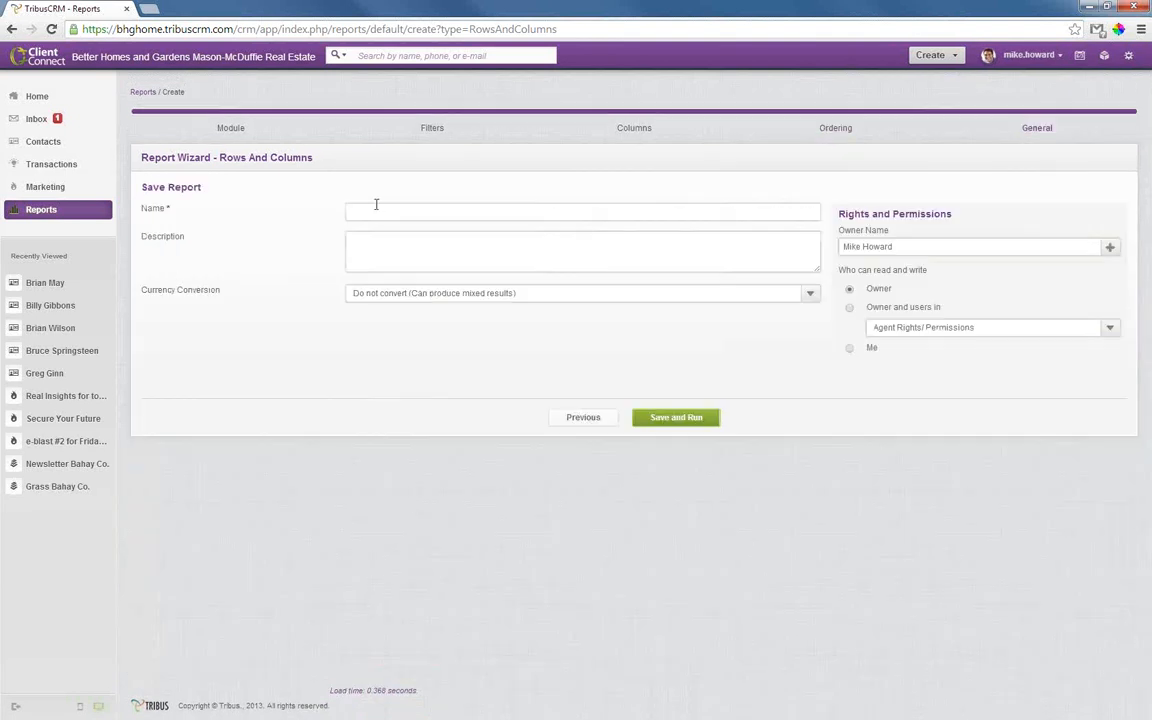
Step: Enter 'Report that looks for the term 'open home'' as the report name, then save and run it
left_click(386, 211)
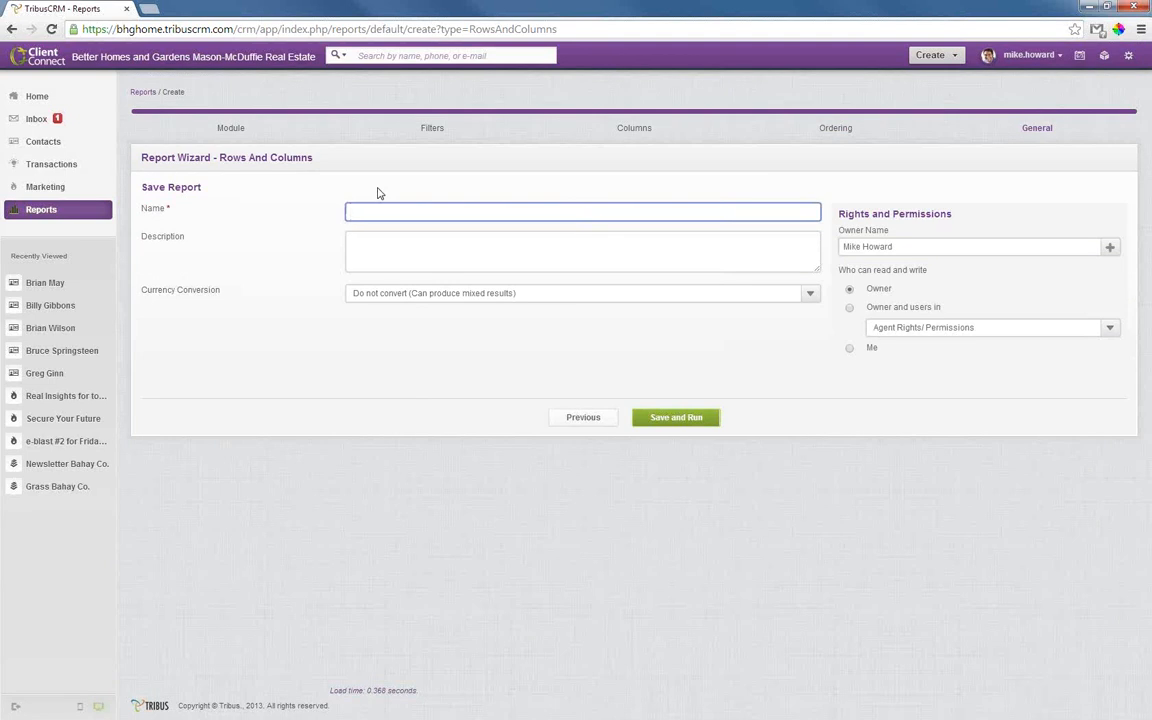
type("Report that looks f")
type("or the term 'openh")
key("BackSpace")
type("home'")
key("Tab")
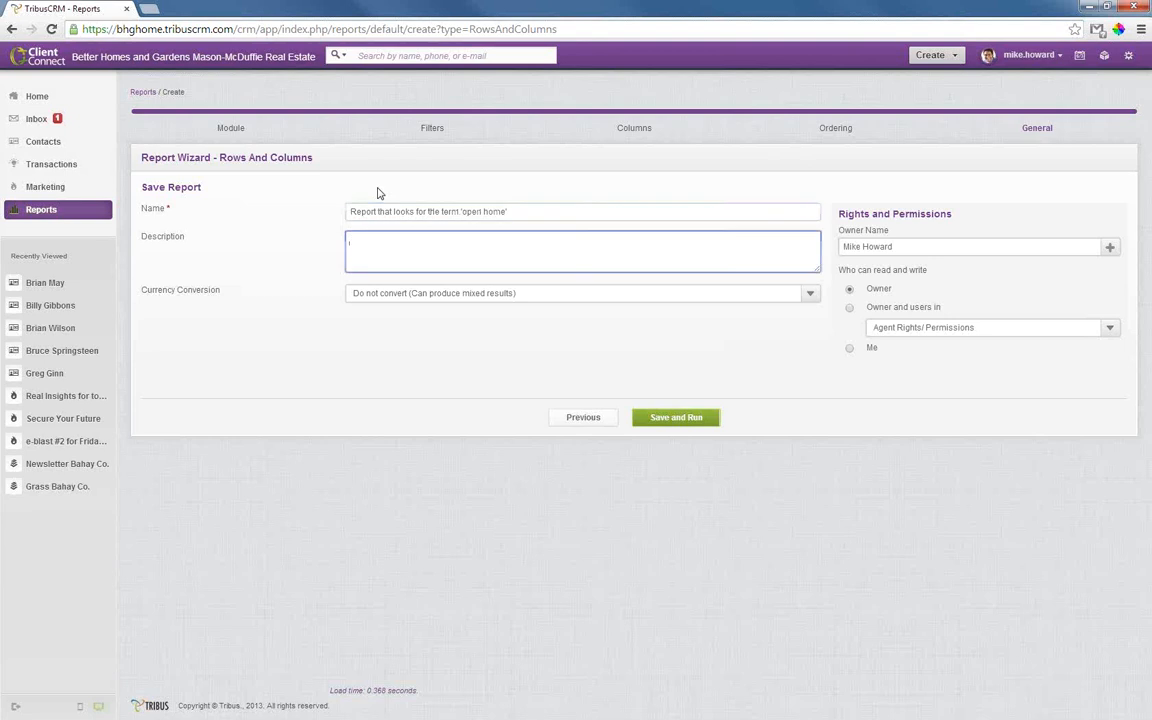
left_click(685, 419)
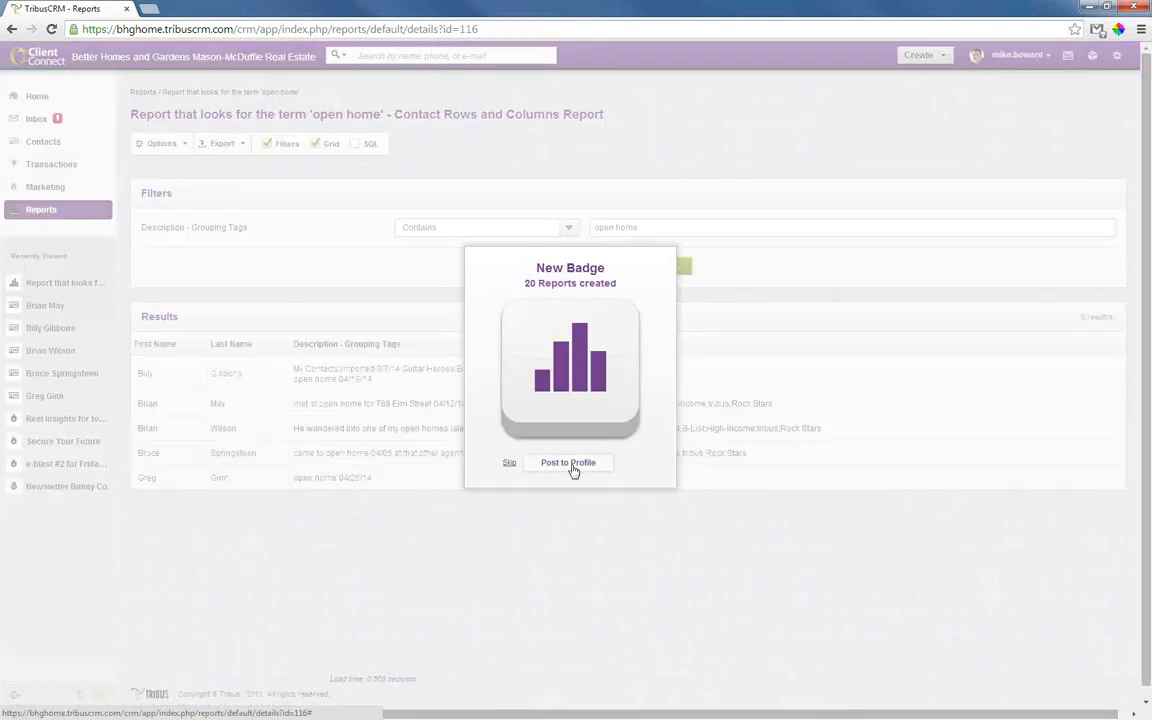
Step: Close the New Badge popup to reveal the report's 5 matching contacts
left_click(940, 503)
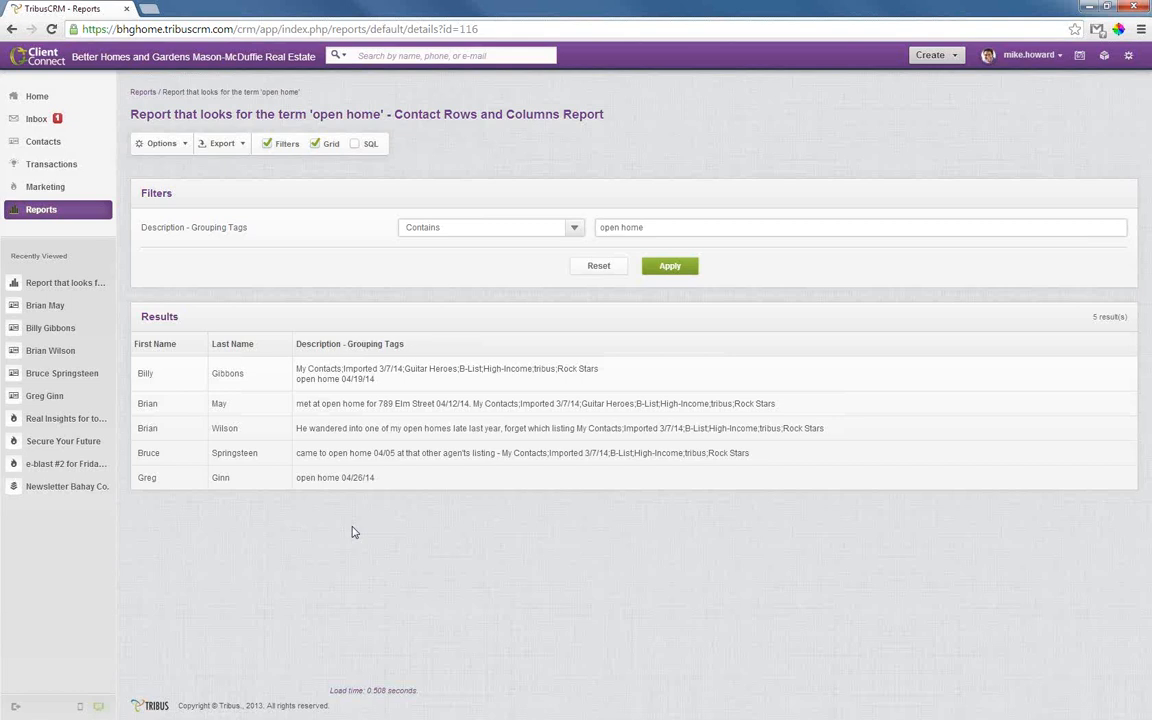
Step: Start a new marketing list with Create List in Marketing's Lists menu
left_click(52, 189)
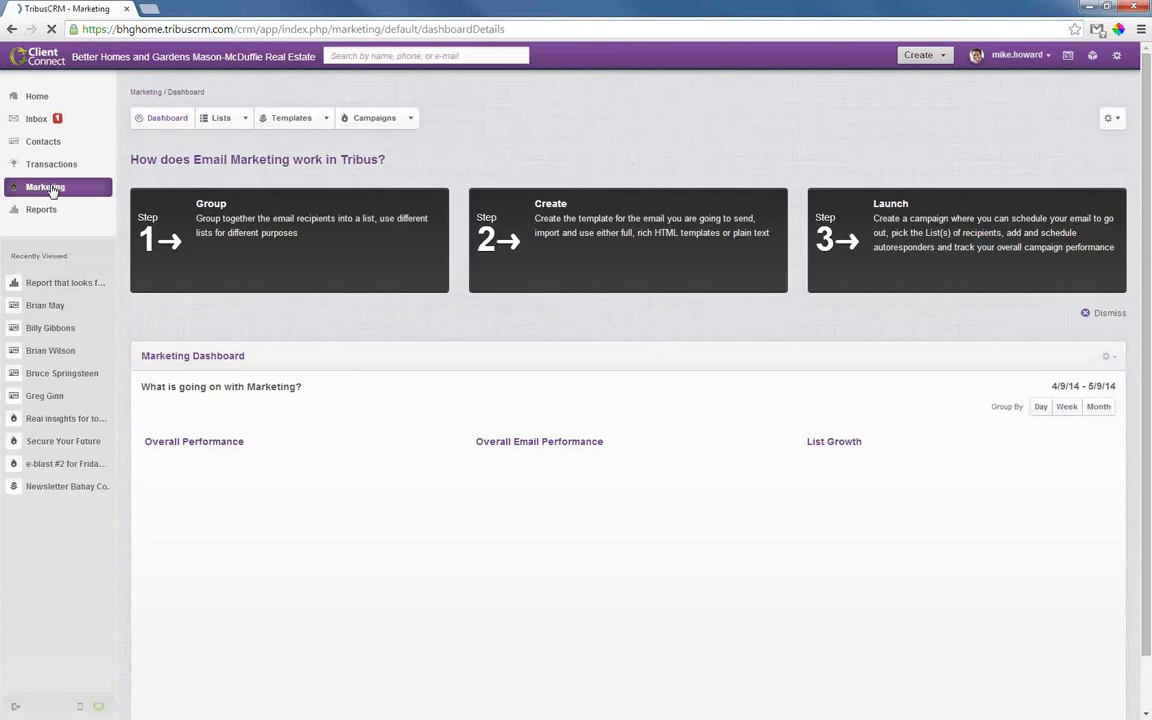
left_click(245, 119)
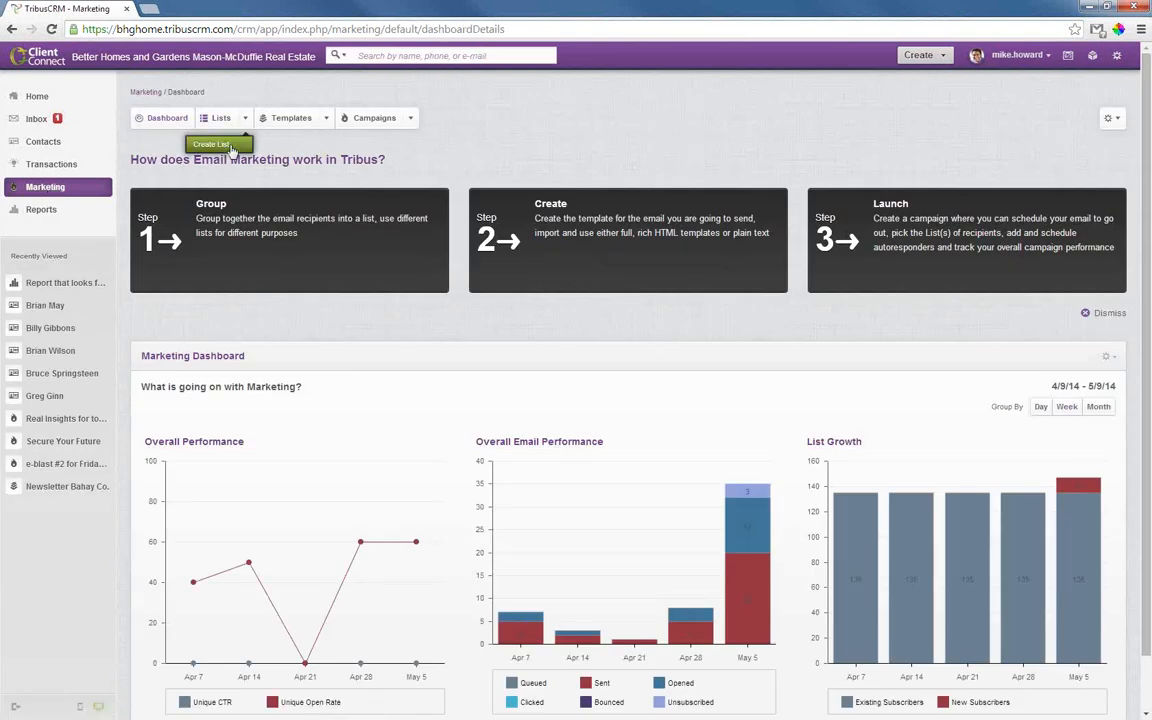
left_click(210, 144)
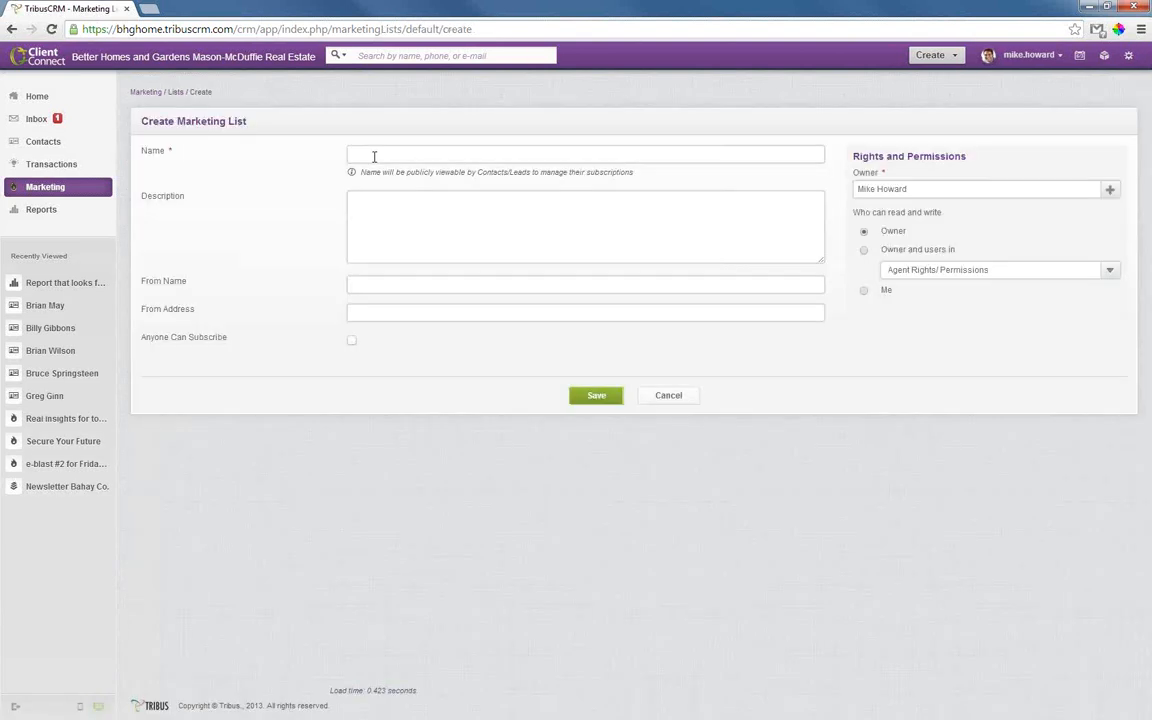
Step: Name the list 'Open Home Visitors' and describe it as contacts who are from open homes
left_click(374, 156)
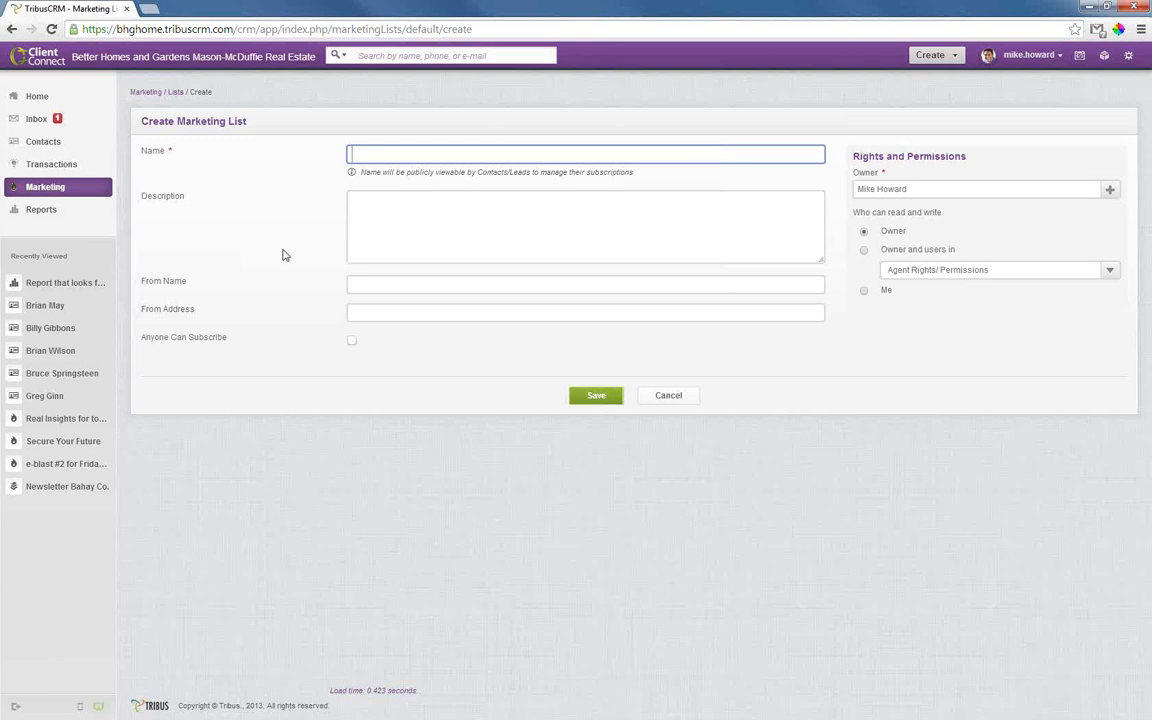
type("Open Home Visitors")
left_click(396, 218)
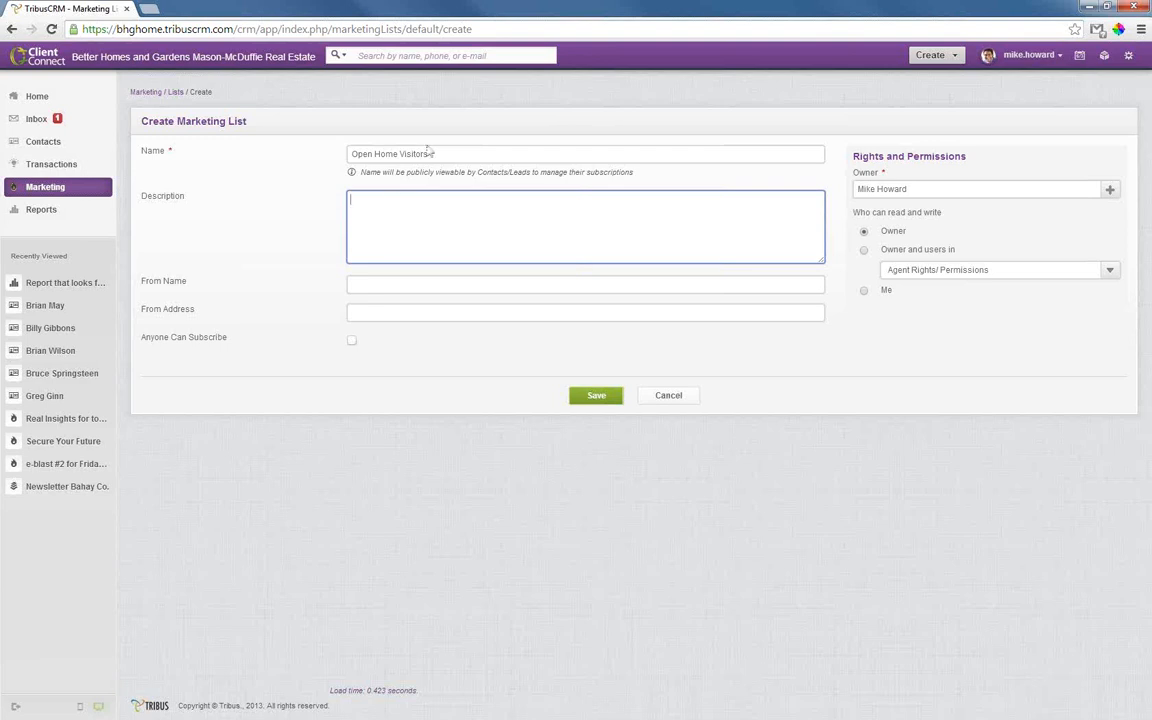
left_click_drag(434, 154, 324, 156)
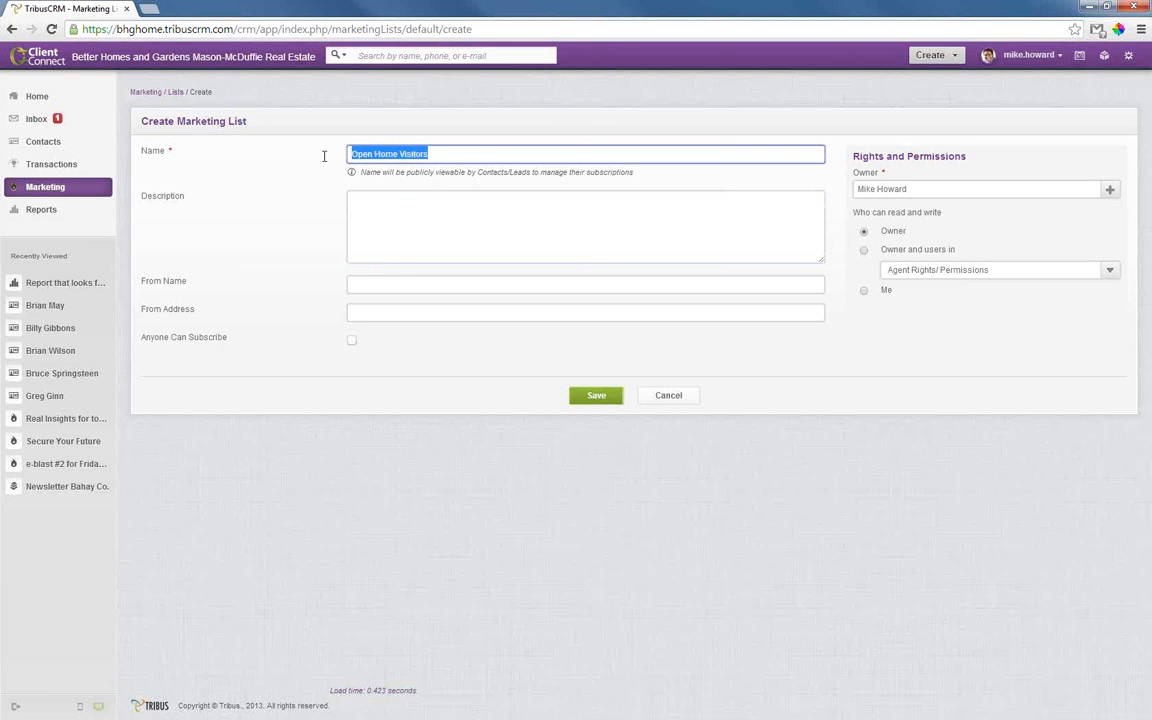
left_click(407, 214)
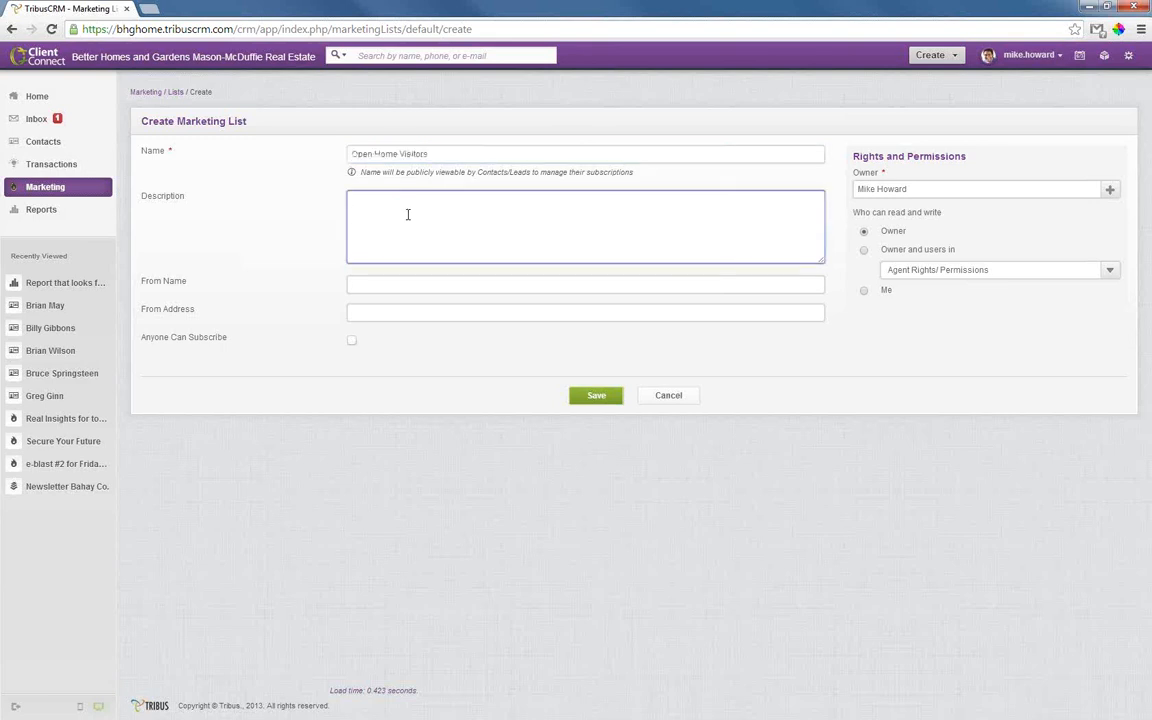
type("an my con")
type("tacts who ")
type("are ")
type("from open home")
type("s:")
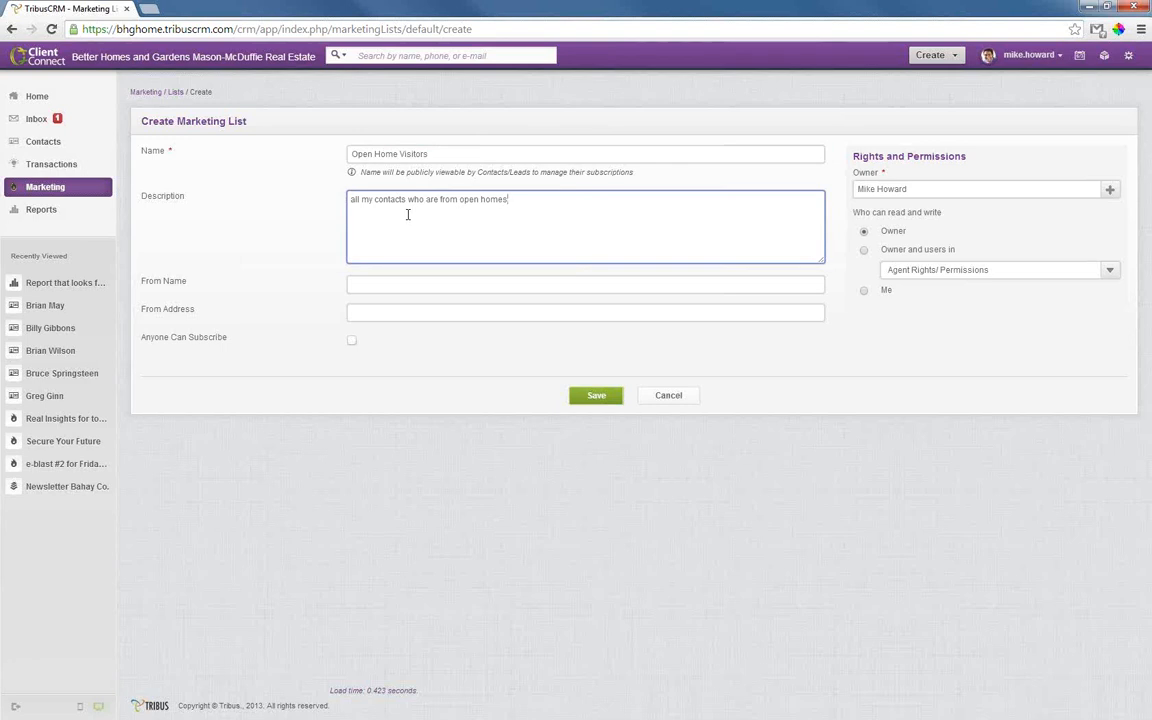
Step: Fill in the sender's name and the suggested sender e-mail address, then save the list
left_click(424, 285)
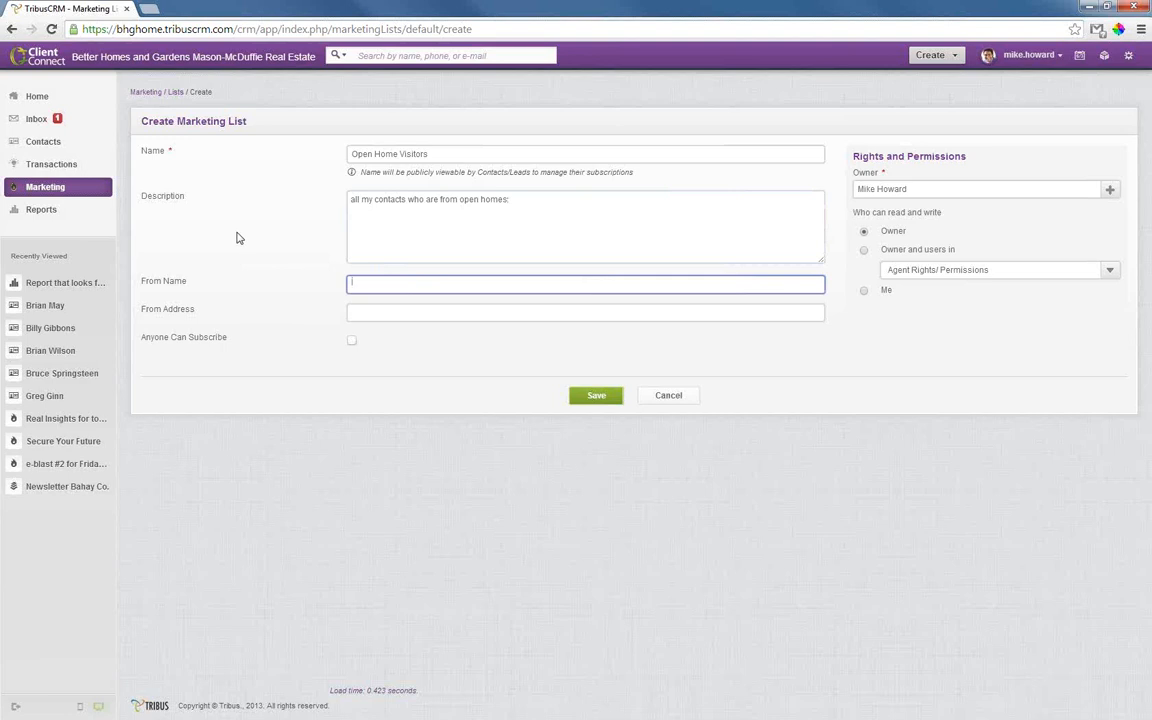
type("M")
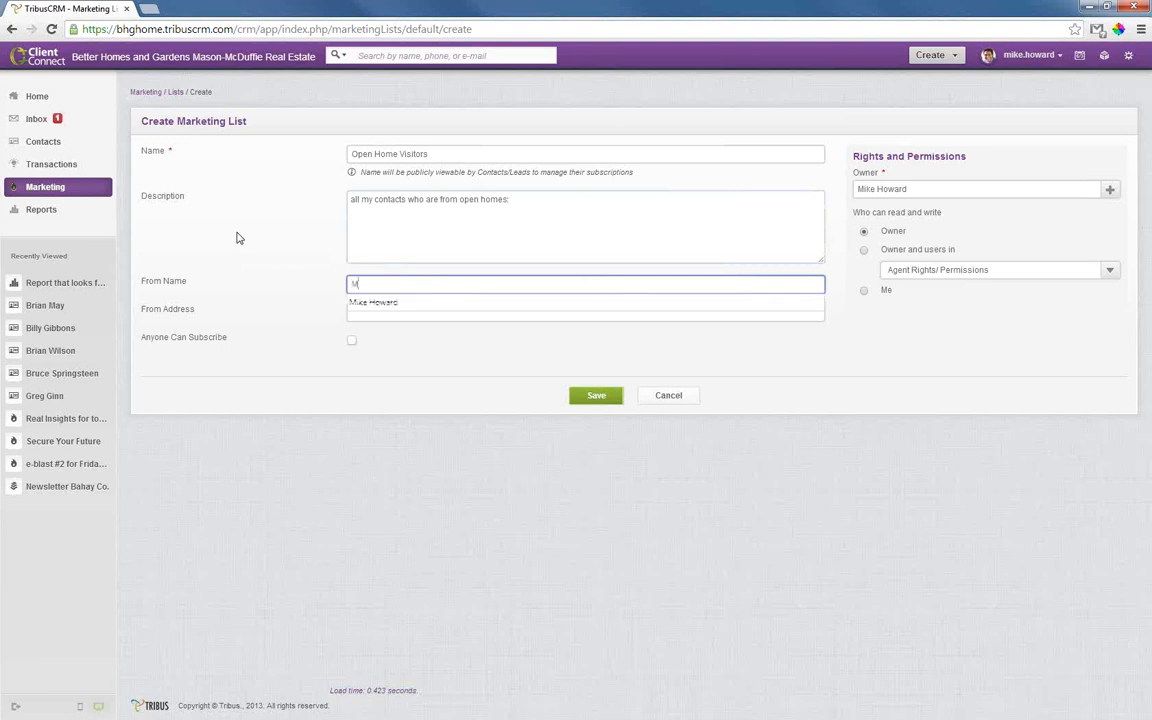
type("ike Howard")
key("Tab")
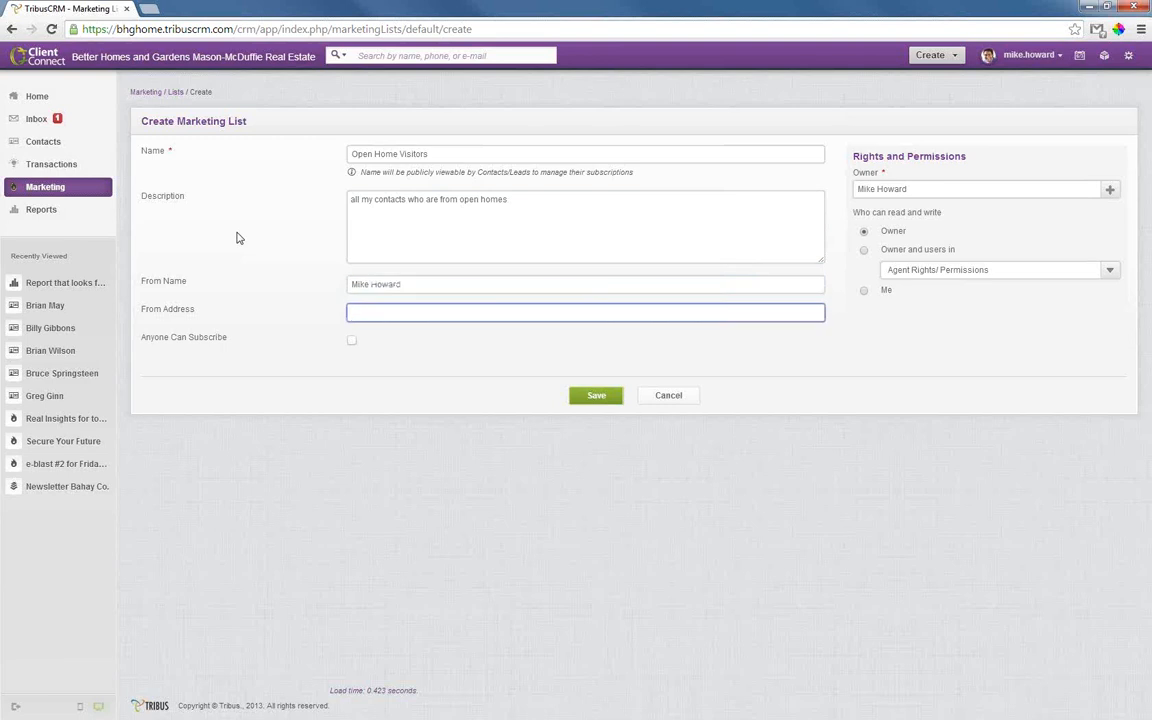
type("mik")
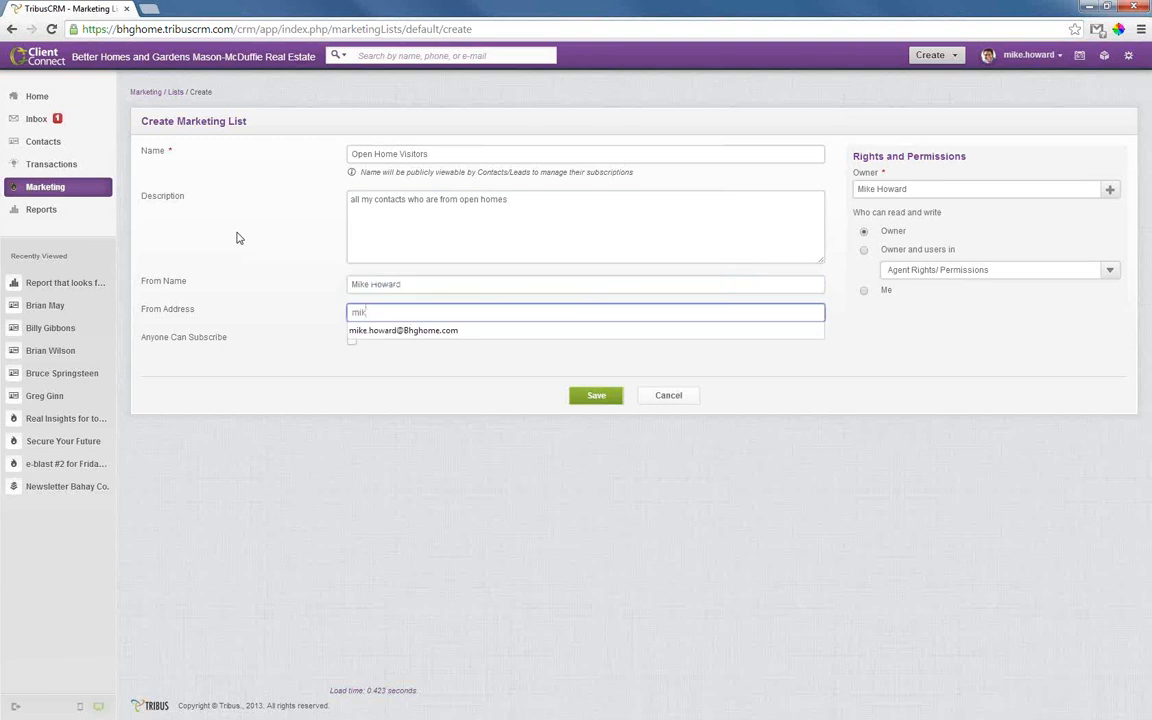
key("Down")
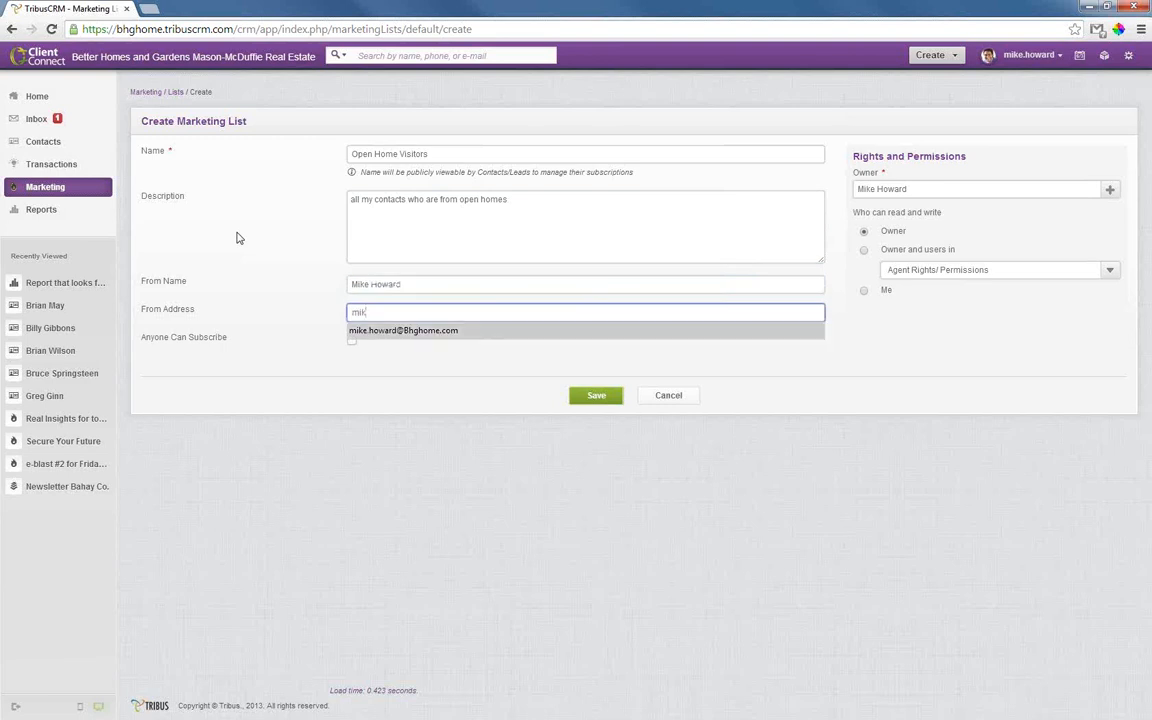
key("Return")
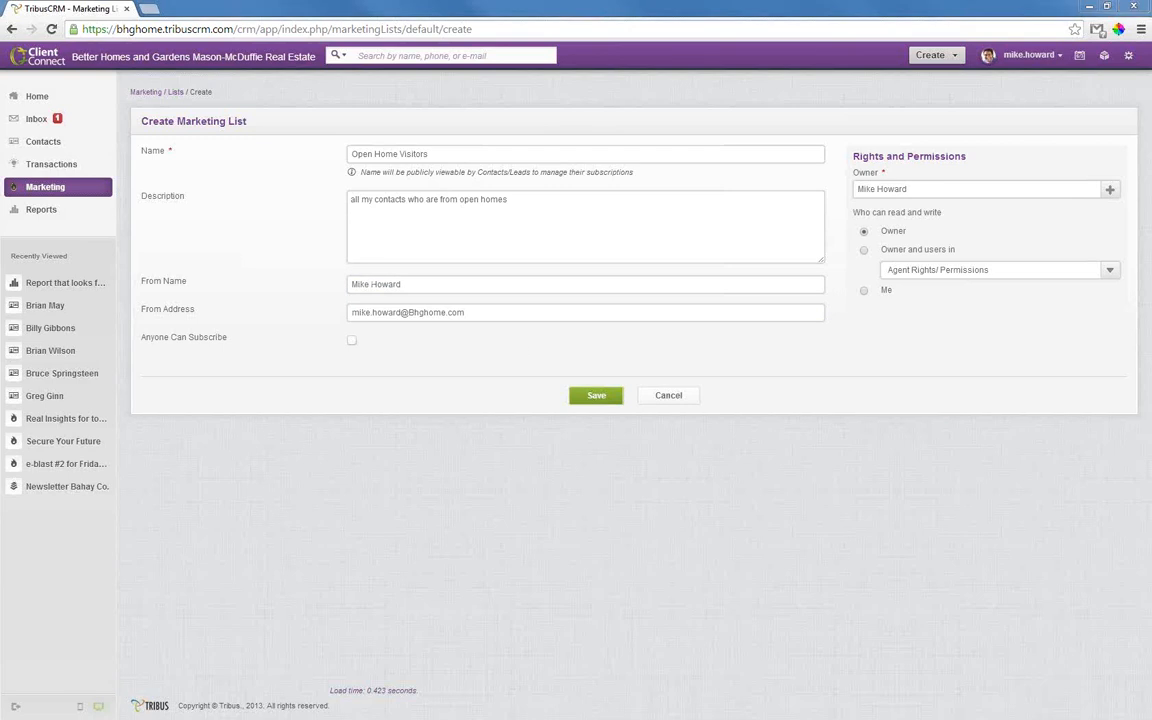
left_click(600, 400)
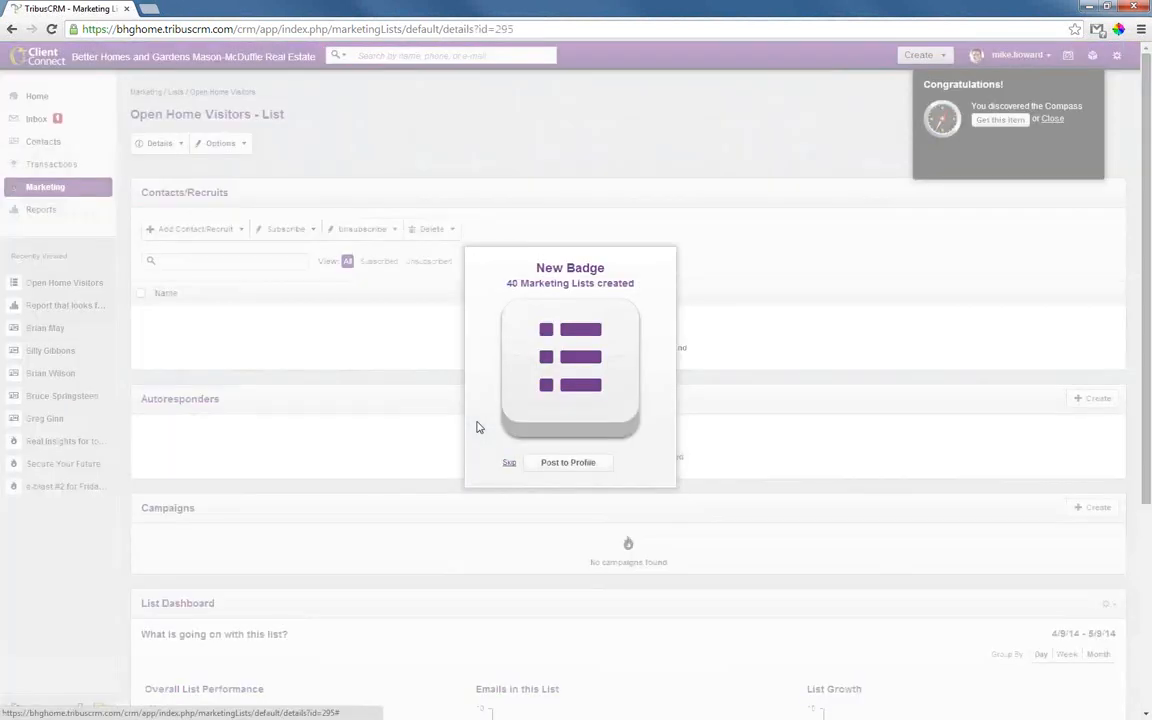
Step: Dismiss the New Badge and Compass notices and bring up the add-contacts options
left_click(568, 464)
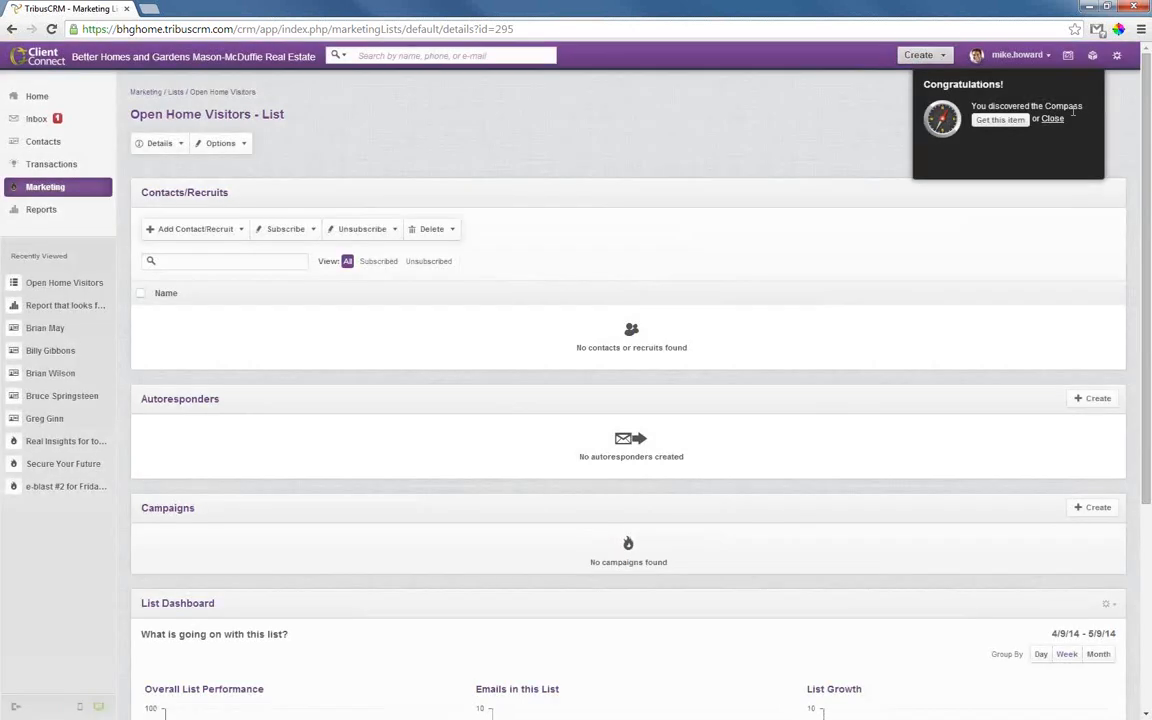
left_click(1052, 119)
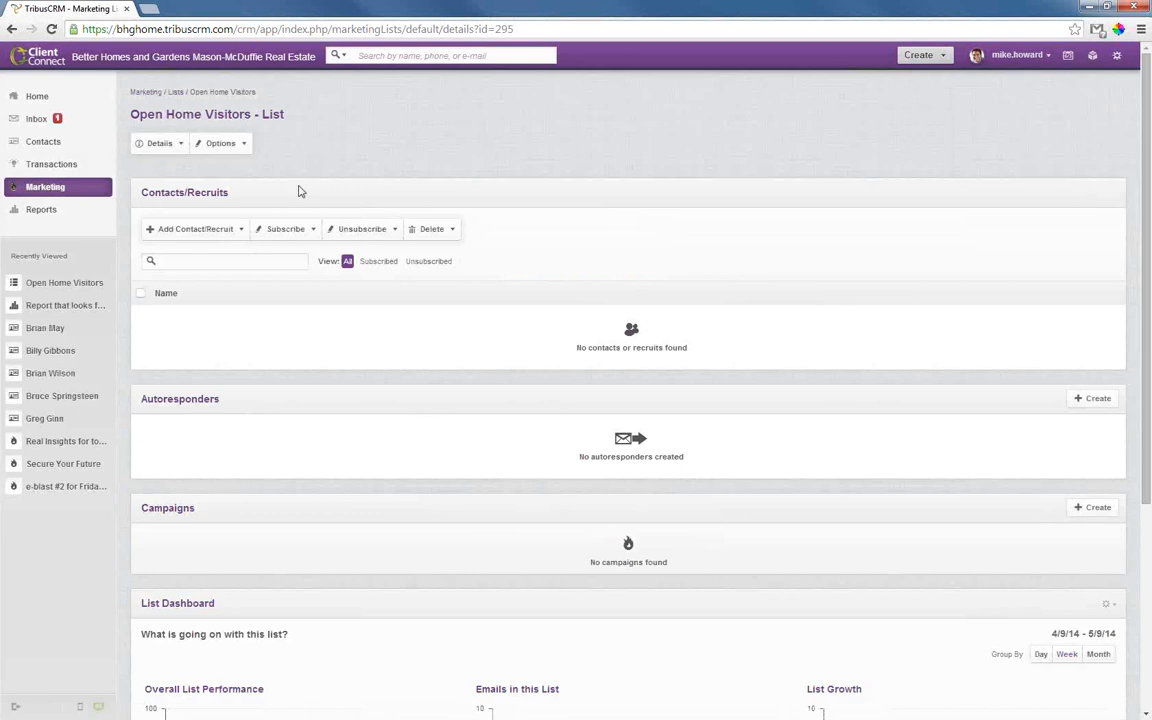
left_click(238, 229)
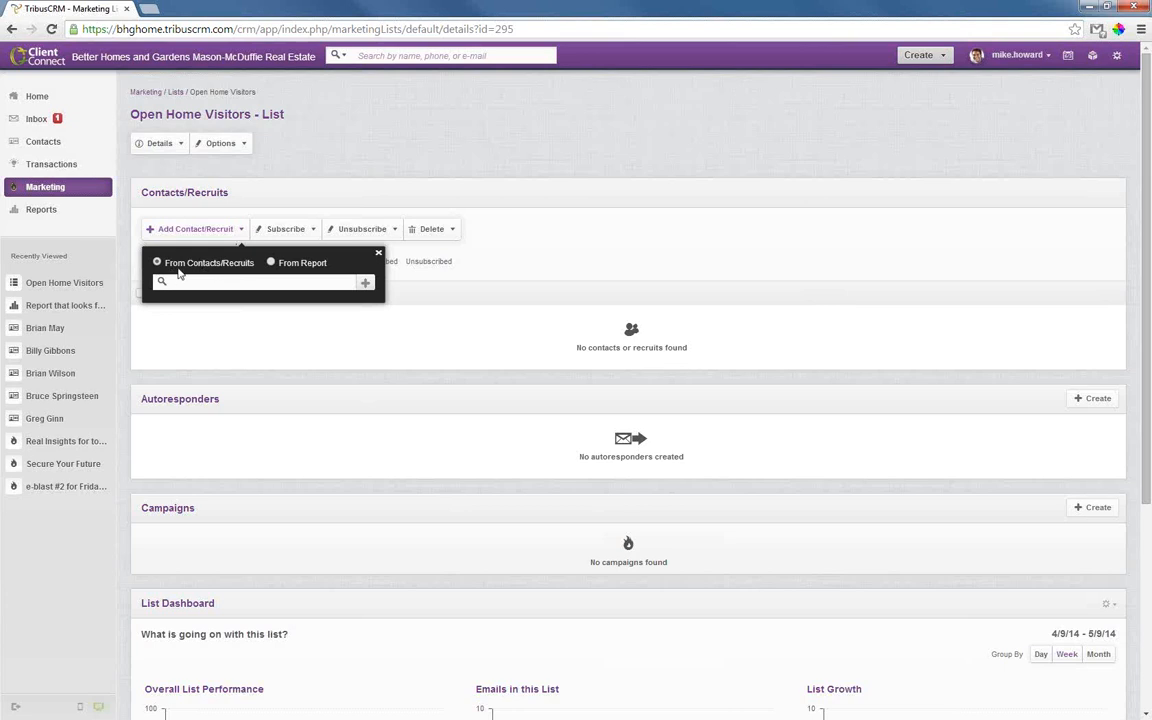
left_click(366, 283)
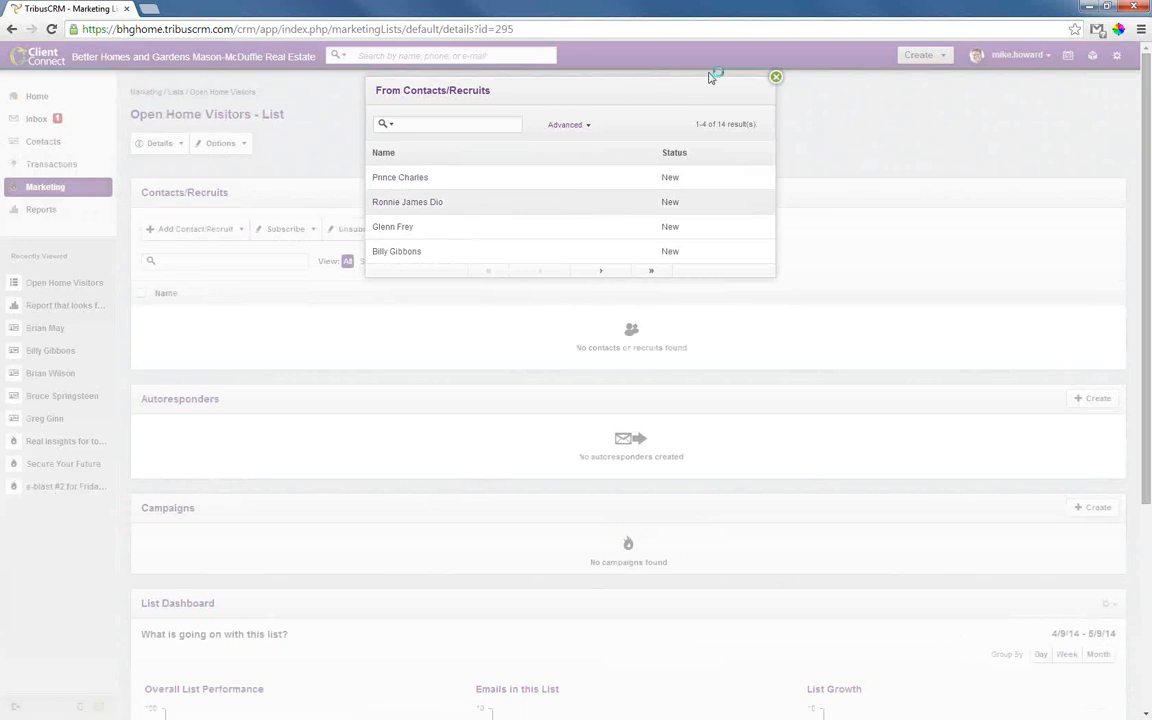
left_click(776, 79)
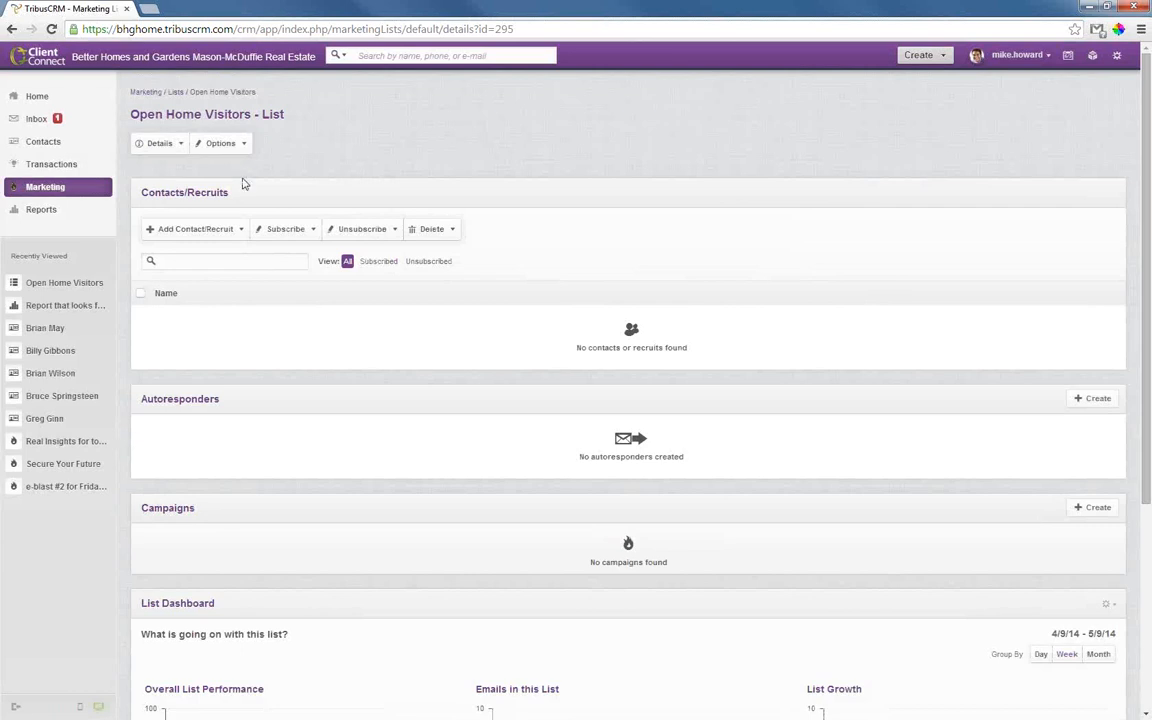
left_click(236, 231)
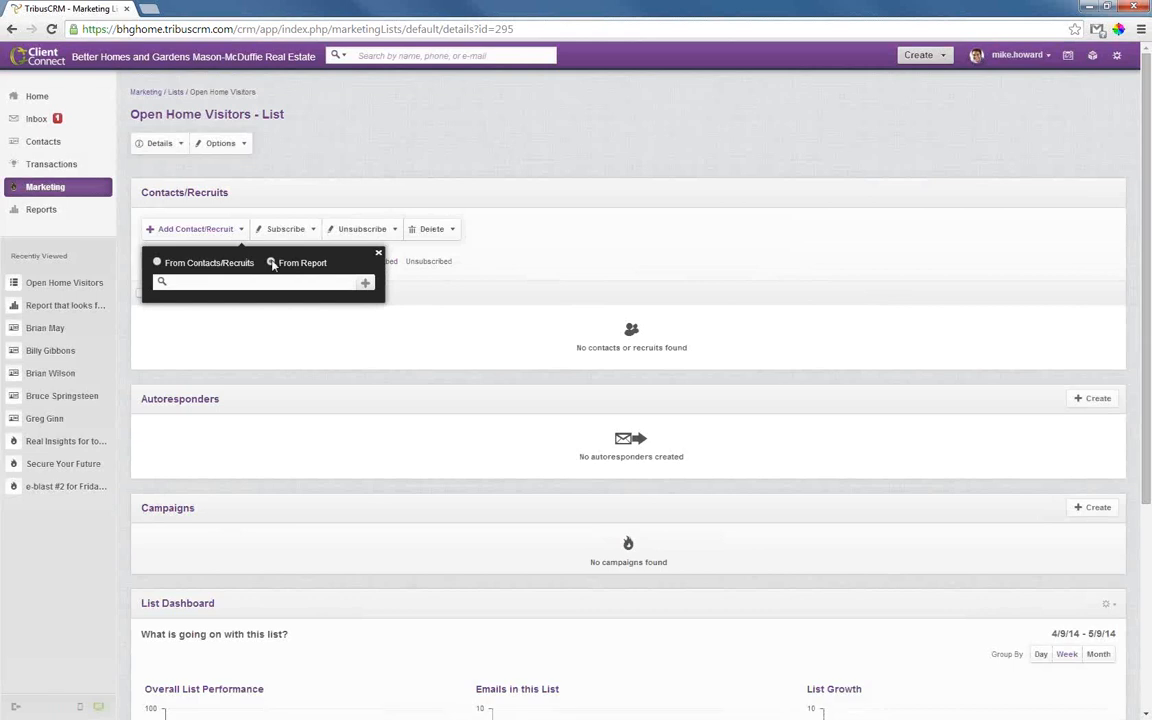
Step: Add the five contacts from the saved 'open home' report, found on the second page of reports
left_click(364, 284)
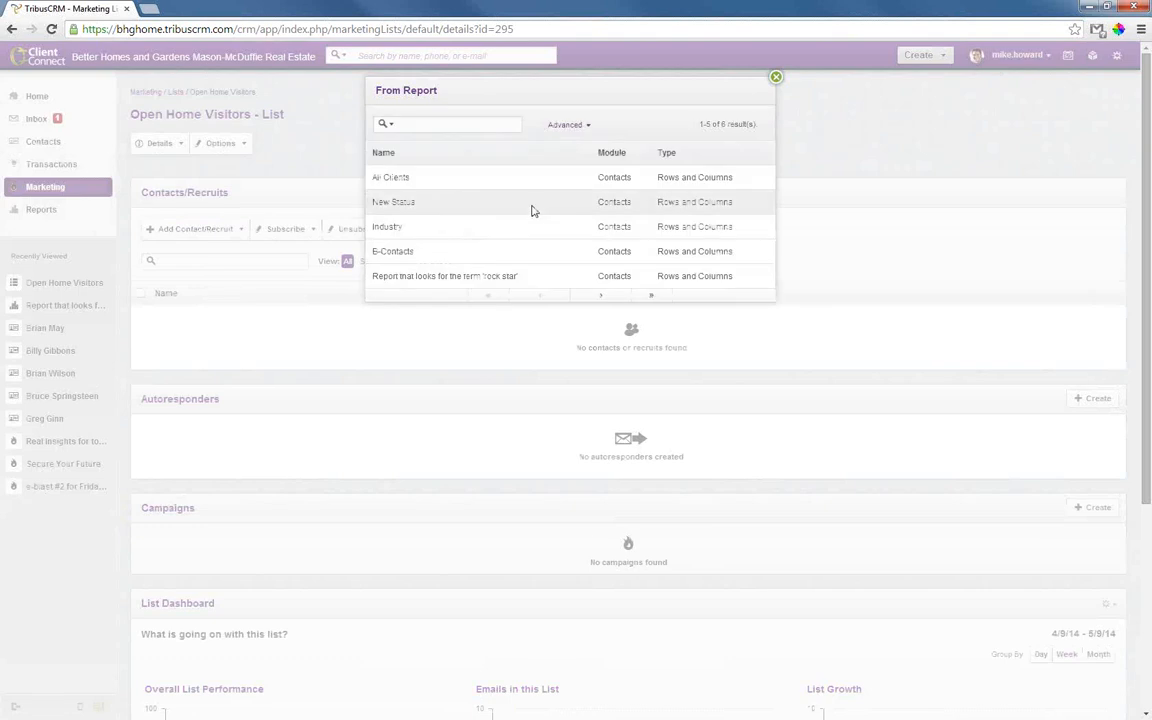
left_click(603, 296)
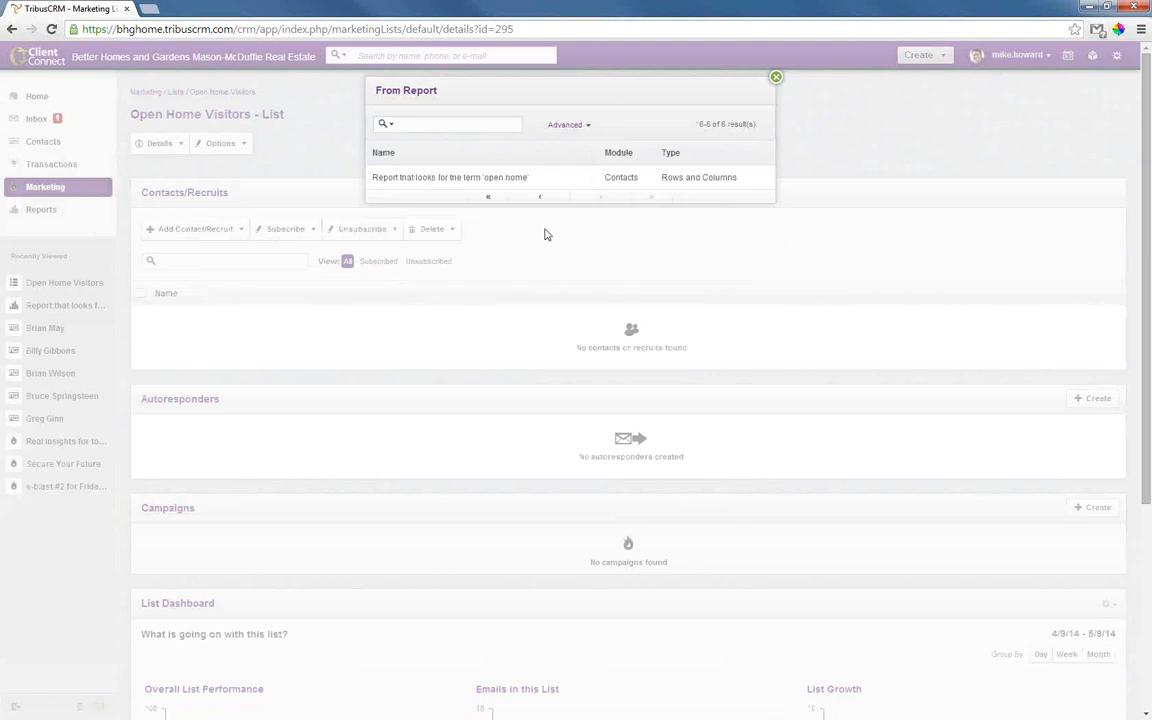
left_click(455, 180)
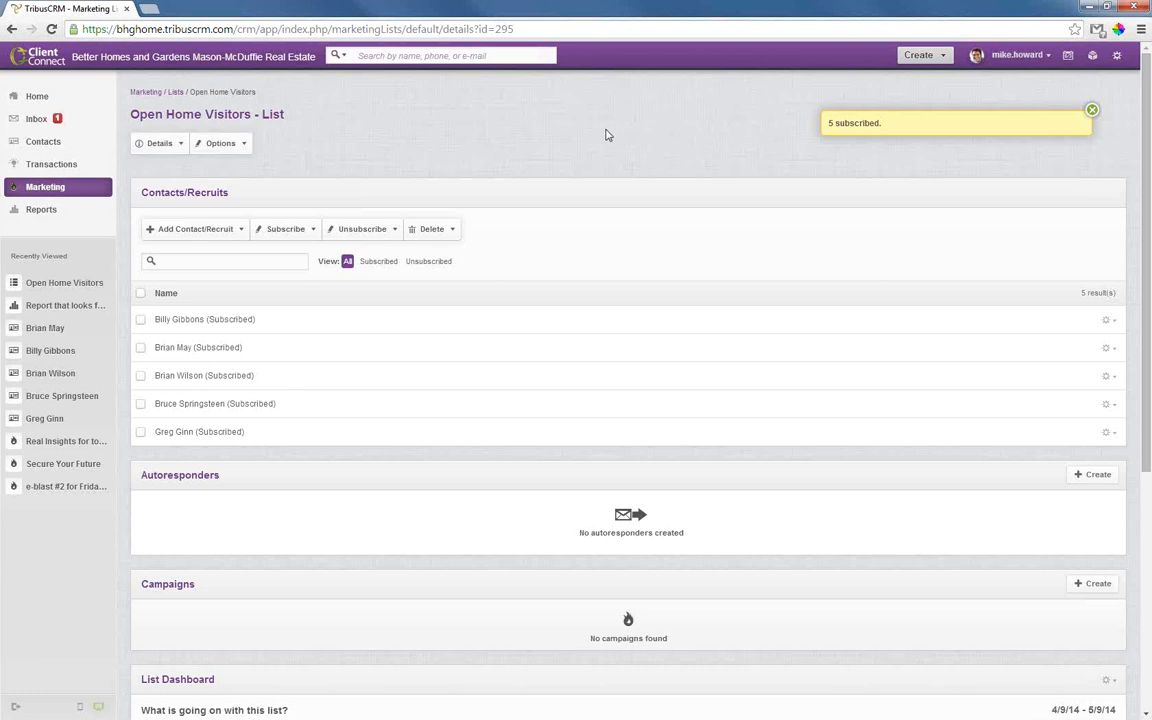
left_click(229, 232)
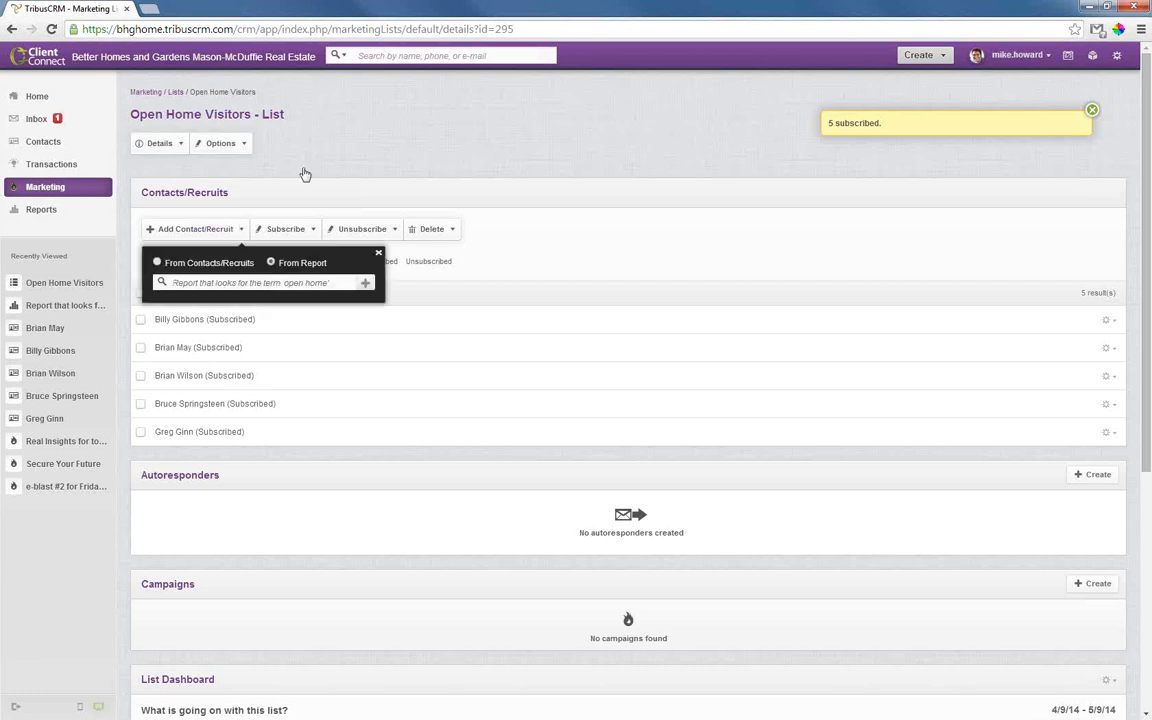
left_click(363, 141)
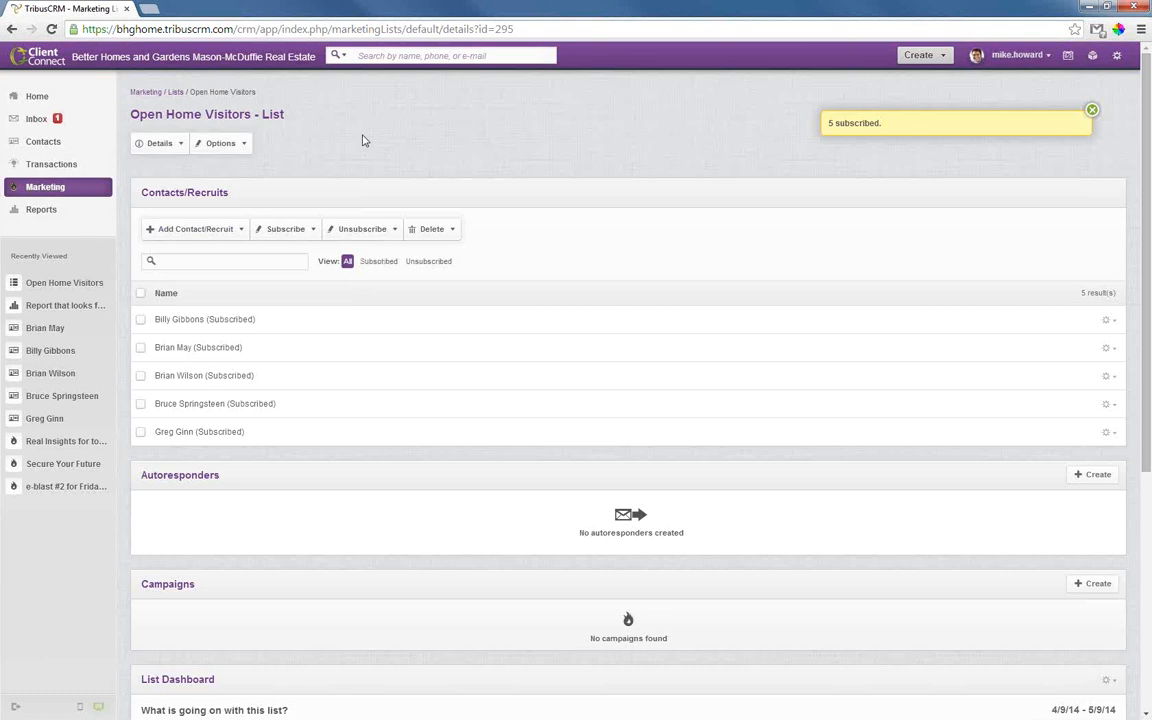